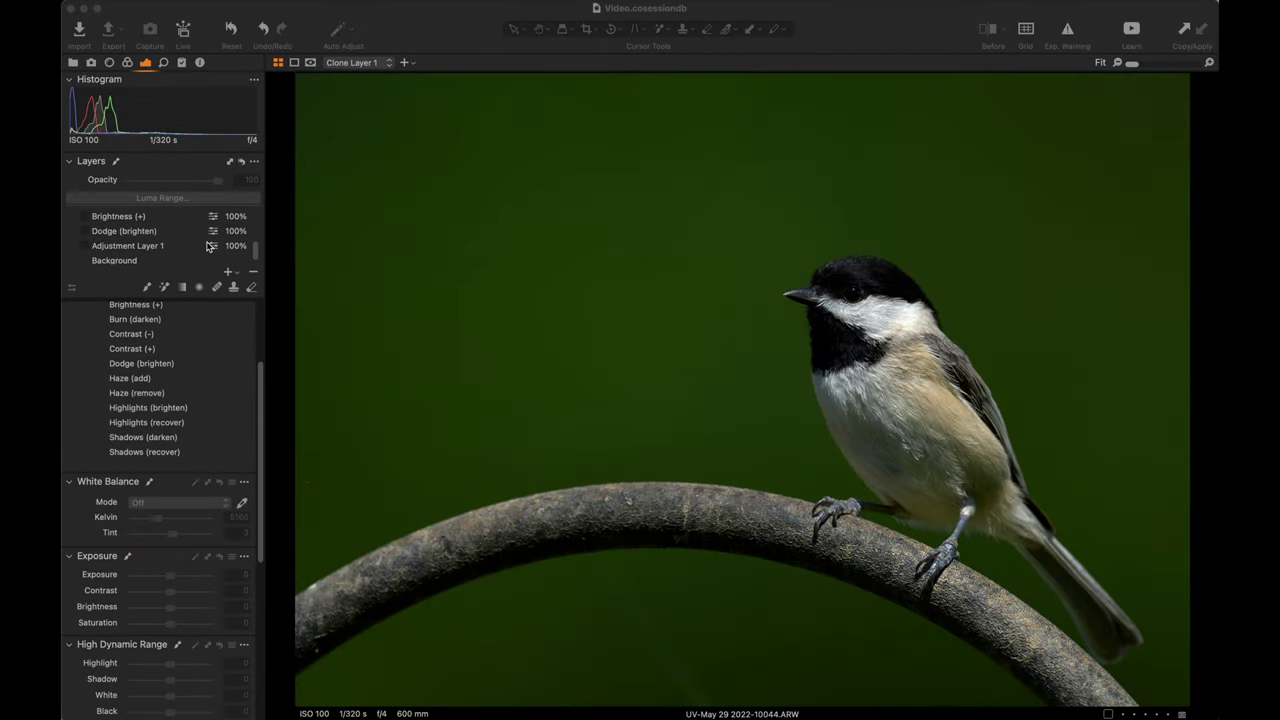
- Bring up the Color tools for the chickadee photo's layers
{"action": "scroll", "coordinate": [208, 248], "scroll_direction": "up", "scroll_amount": 5}
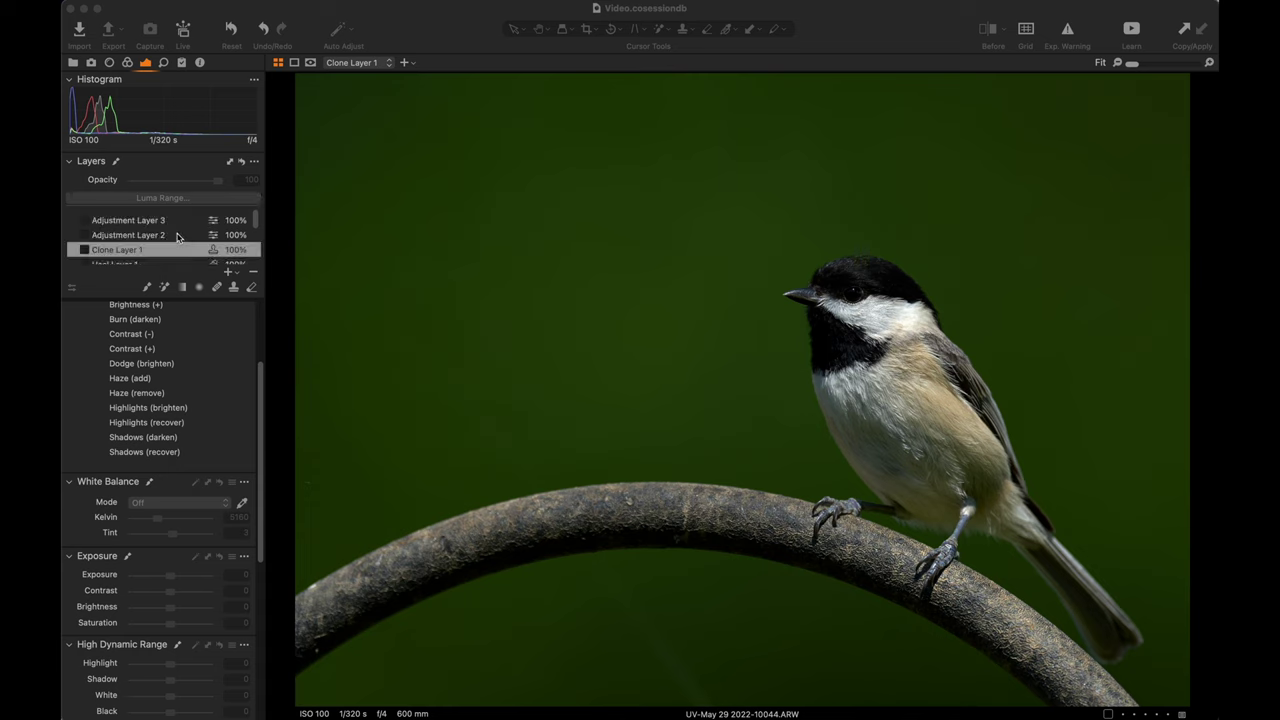
{"action": "scroll", "coordinate": [171, 235], "scroll_direction": "down", "scroll_amount": 5}
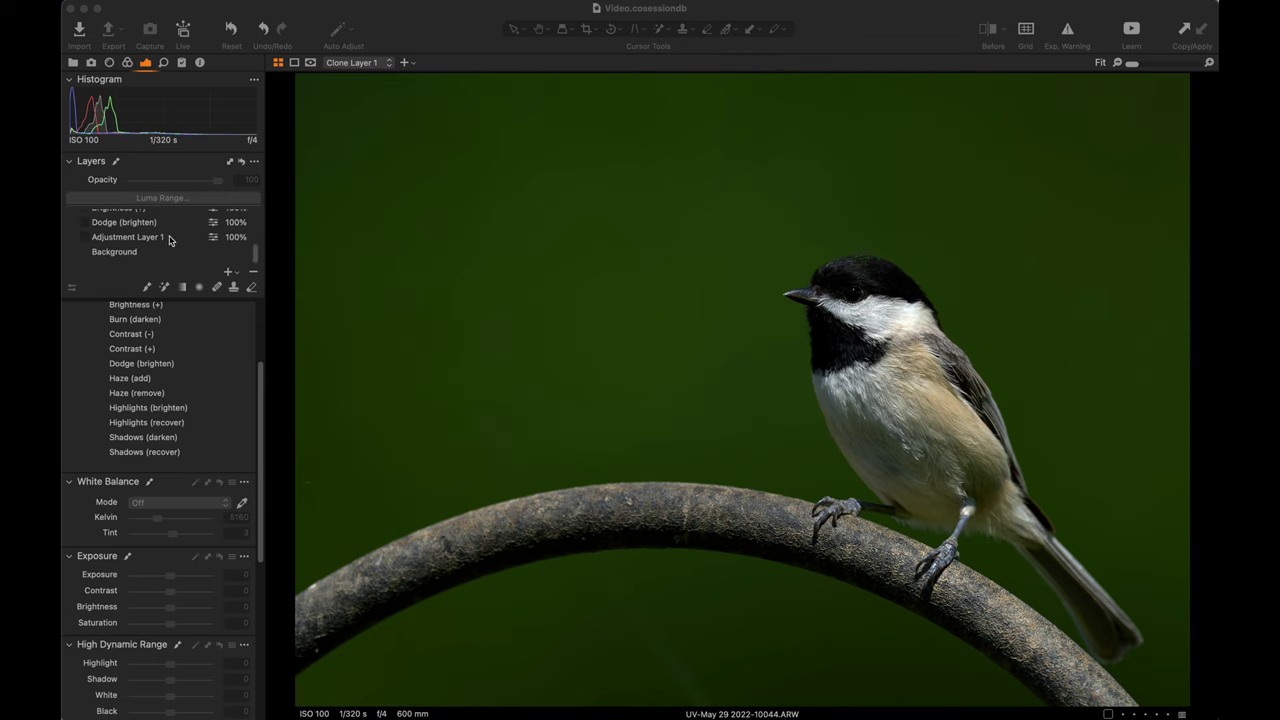
{"action": "scroll", "coordinate": [170, 240], "scroll_direction": "up", "scroll_amount": 5}
{"action": "scroll", "coordinate": [170, 240], "scroll_direction": "down", "scroll_amount": 1}
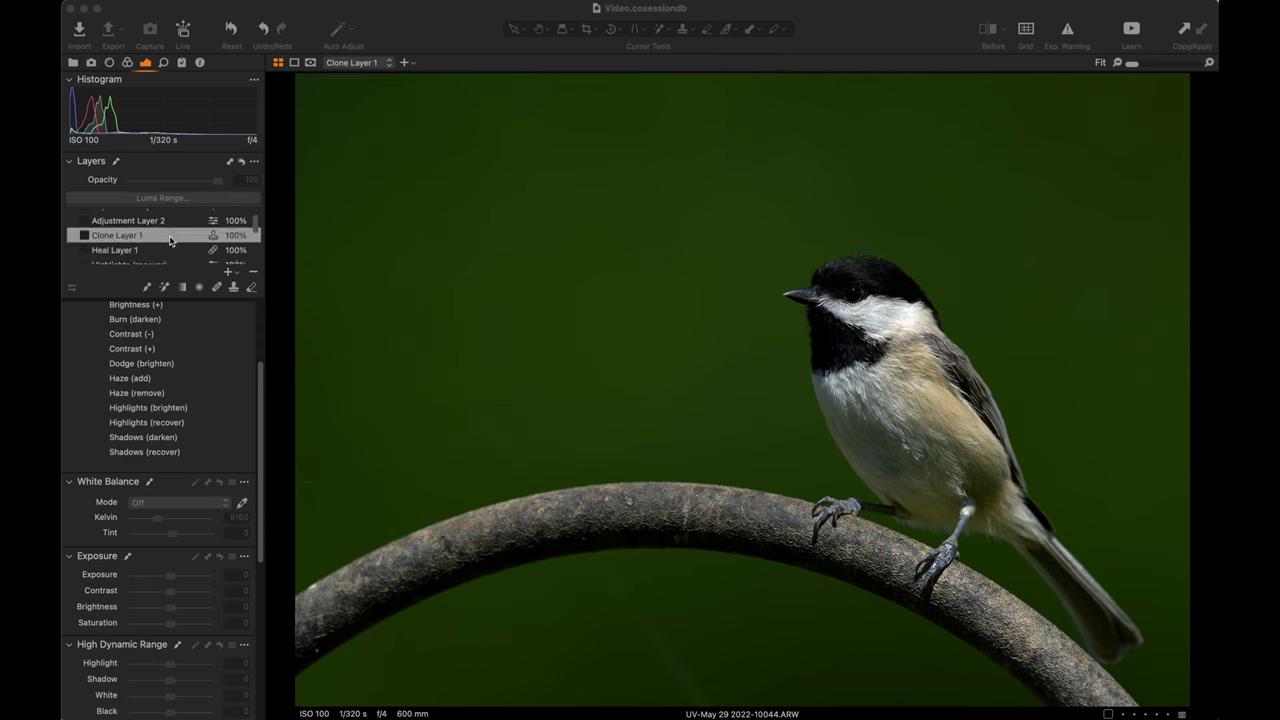
{"action": "scroll", "coordinate": [170, 240], "scroll_direction": "down", "scroll_amount": 5}
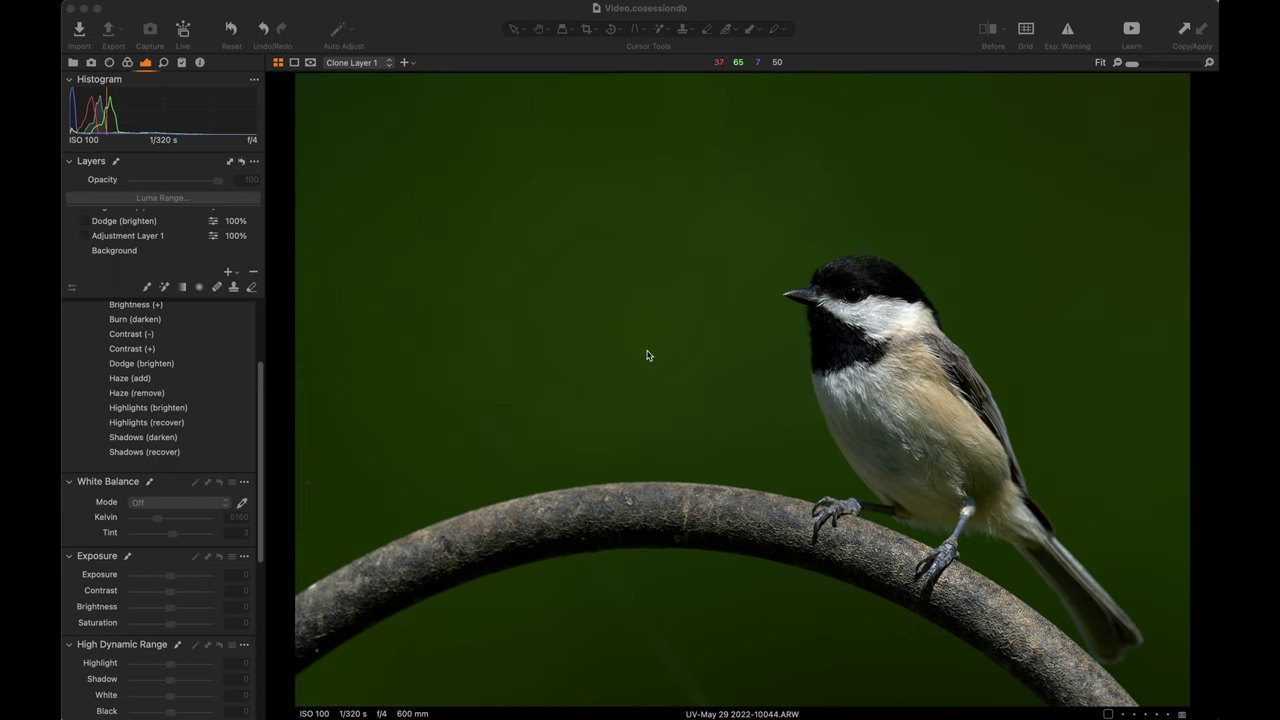
{"action": "left_click", "coordinate": [127, 62]}
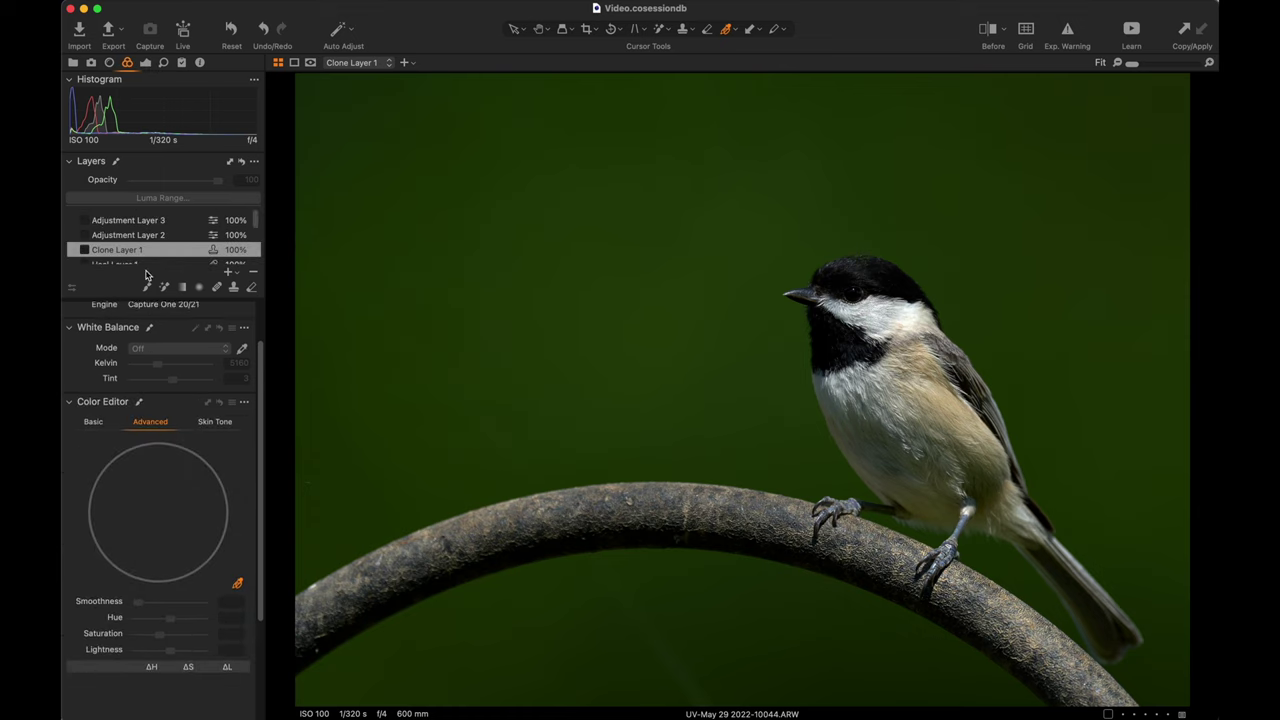
{"action": "scroll", "coordinate": [154, 407], "scroll_direction": "up", "scroll_amount": 2}
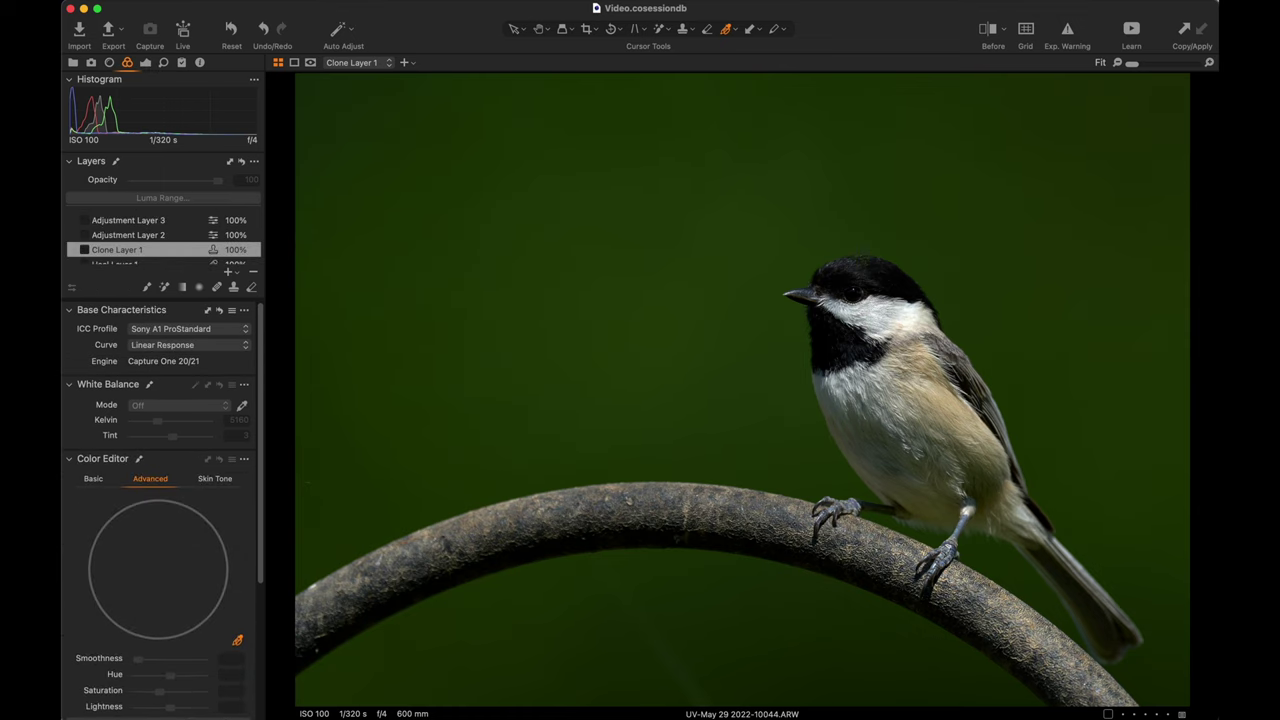
- Dismiss Auto Adjust without applying it, check the 9.31 × 6.59 in crop frame, then return to panning
{"action": "left_click", "coordinate": [343, 34]}
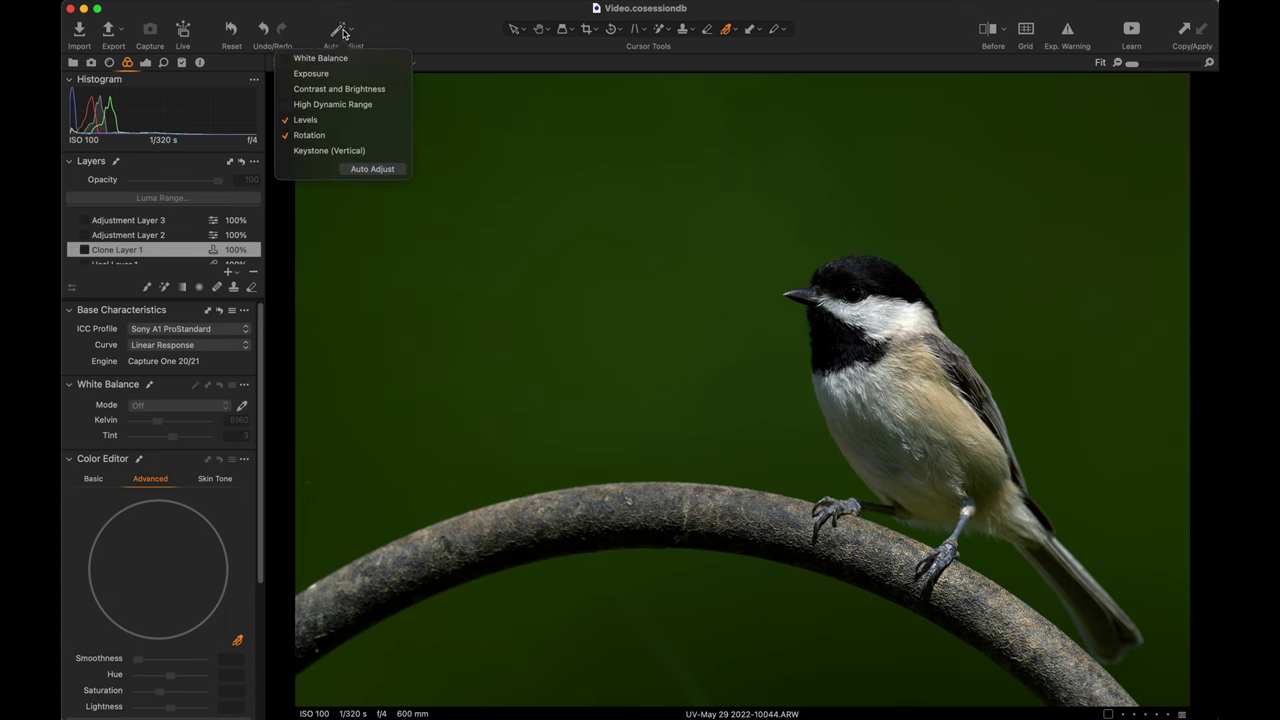
{"action": "left_click", "coordinate": [375, 26]}
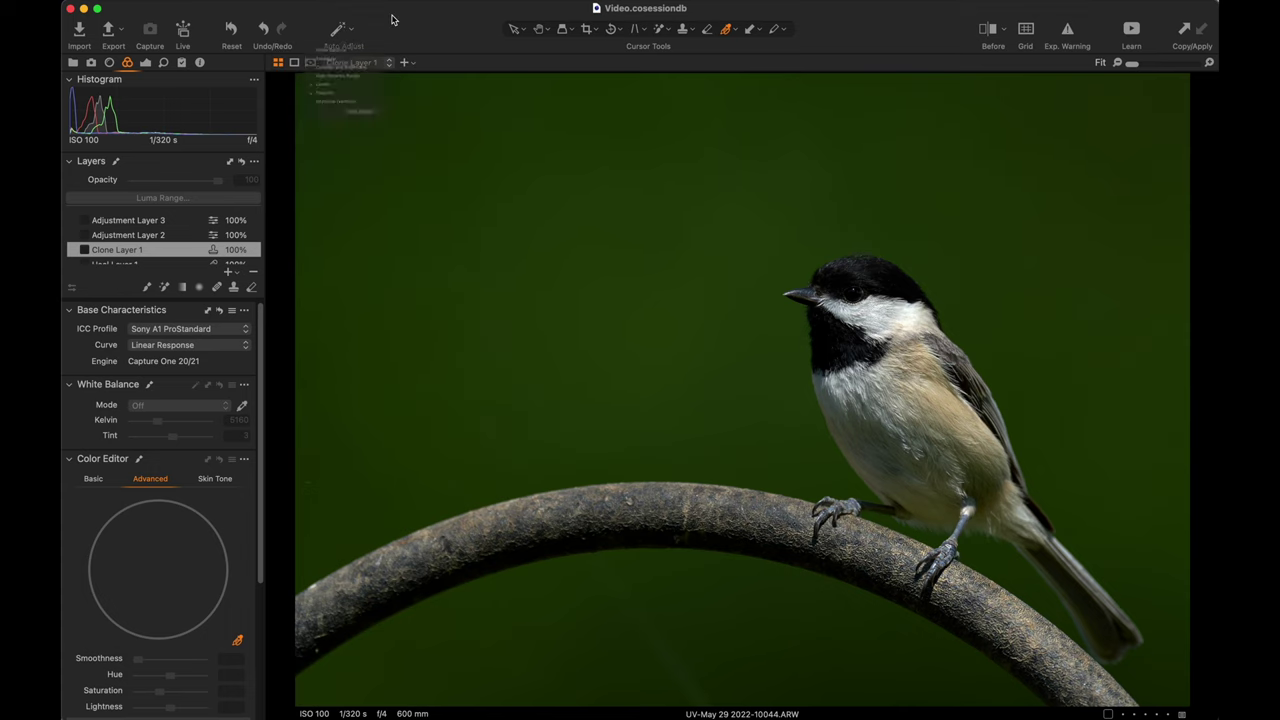
{"action": "left_click", "coordinate": [588, 31]}
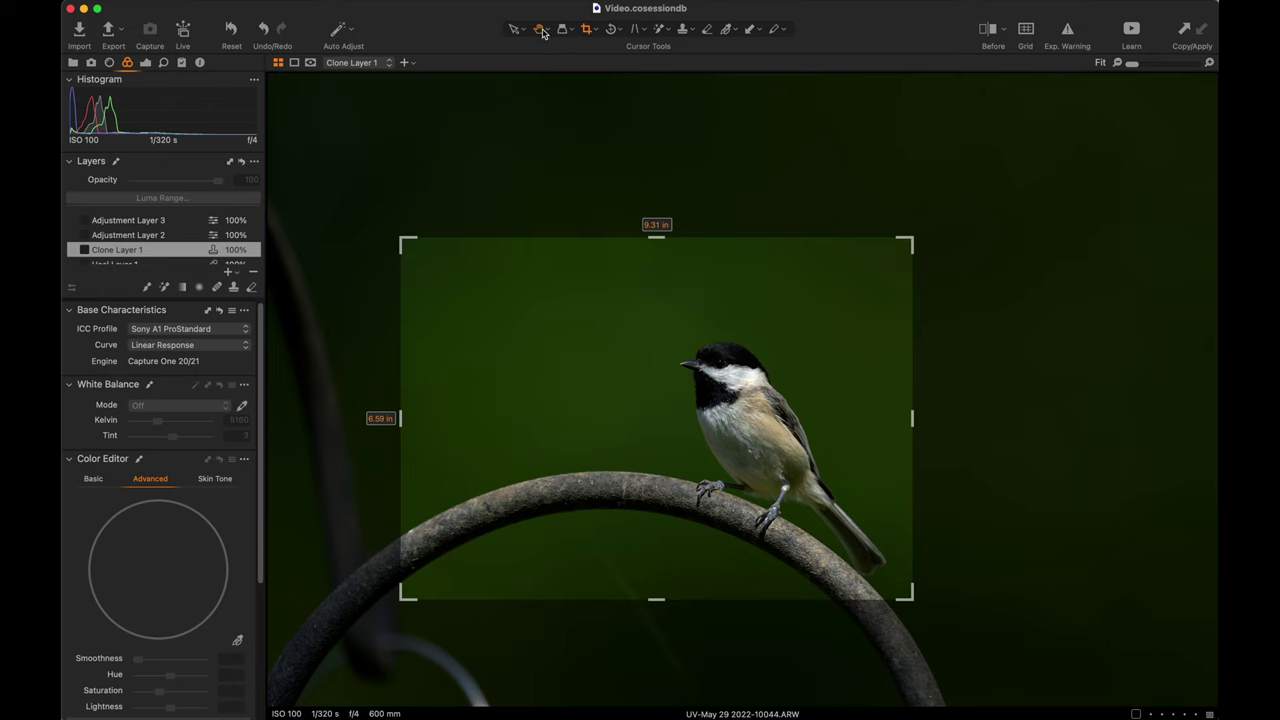
{"action": "left_click", "coordinate": [541, 32]}
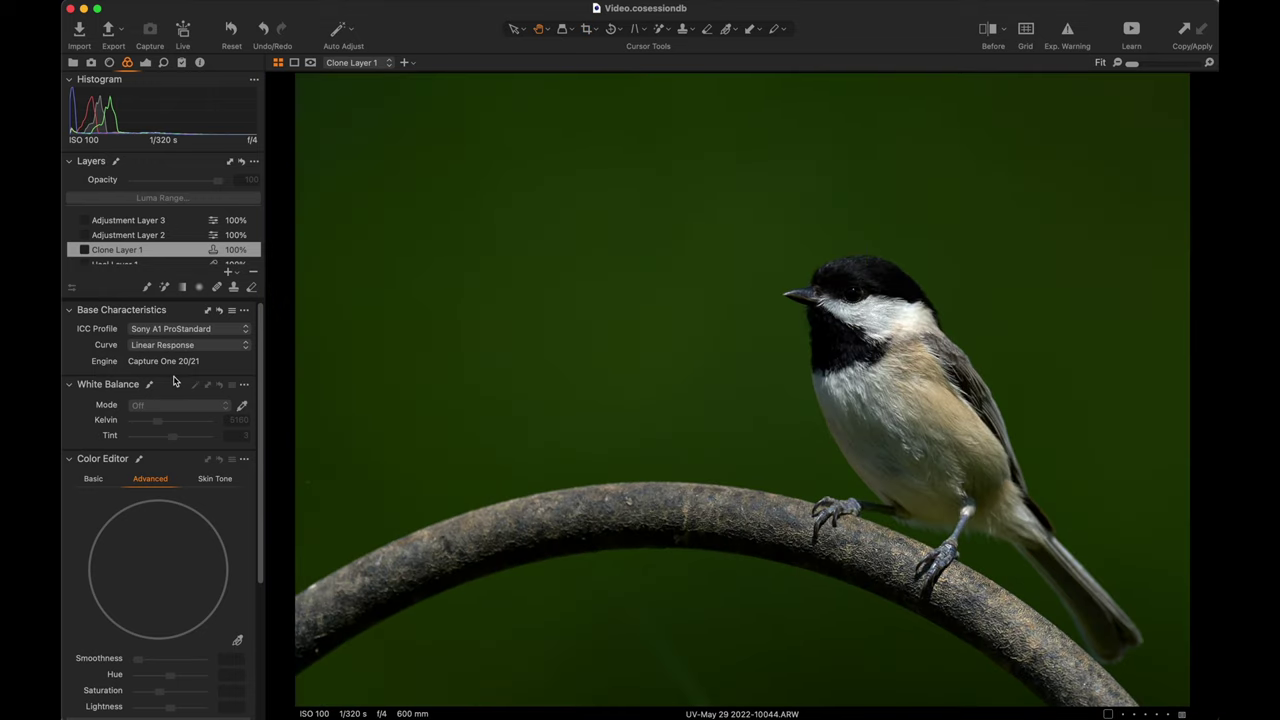
- Select Adjustment Layer 1 in the Exposure tools and preview its mask over the left background
{"action": "left_click", "coordinate": [147, 289]}
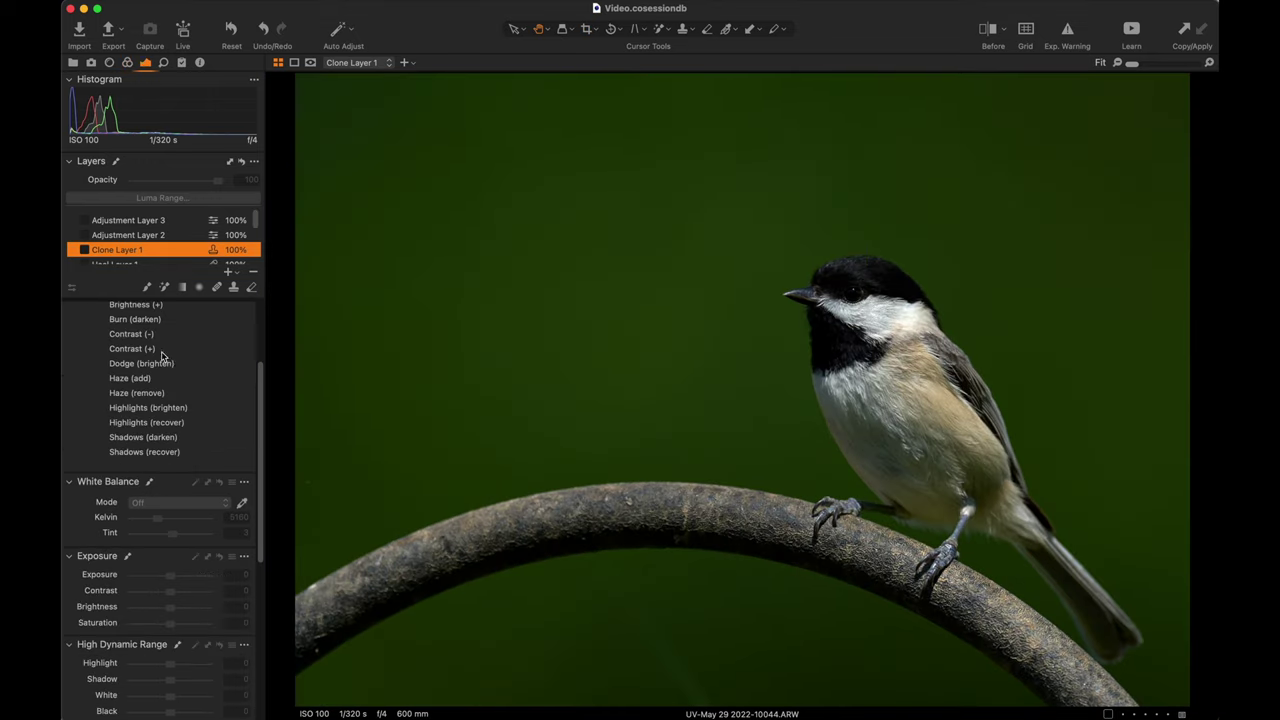
{"action": "scroll", "coordinate": [149, 235], "scroll_direction": "up", "scroll_amount": 3}
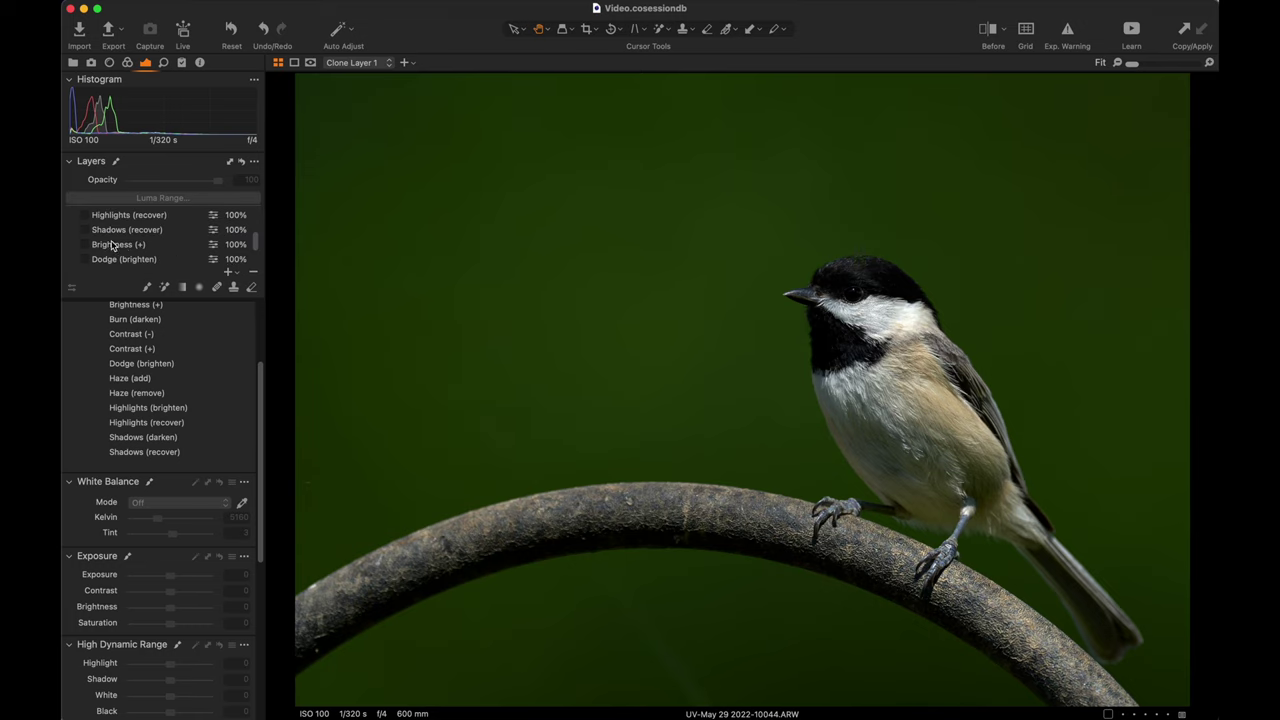
{"action": "scroll", "coordinate": [84, 244], "scroll_direction": "down", "scroll_amount": 3}
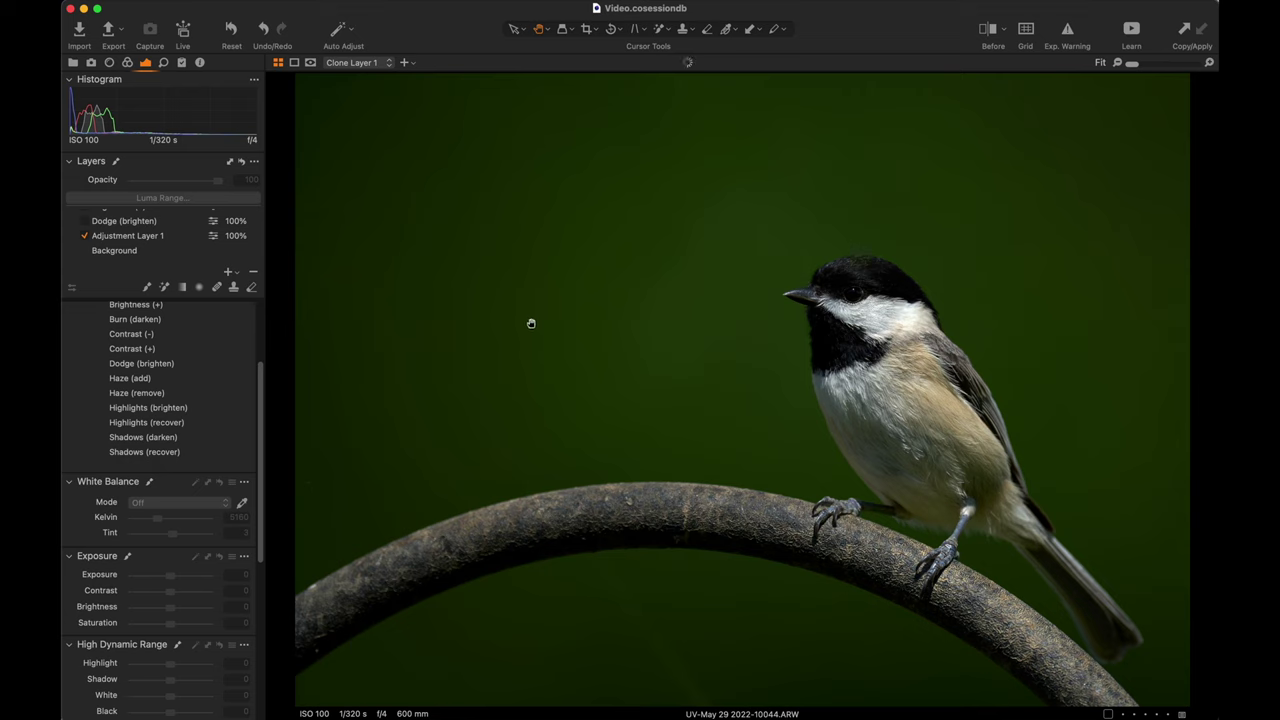
{"action": "left_click", "coordinate": [205, 236]}
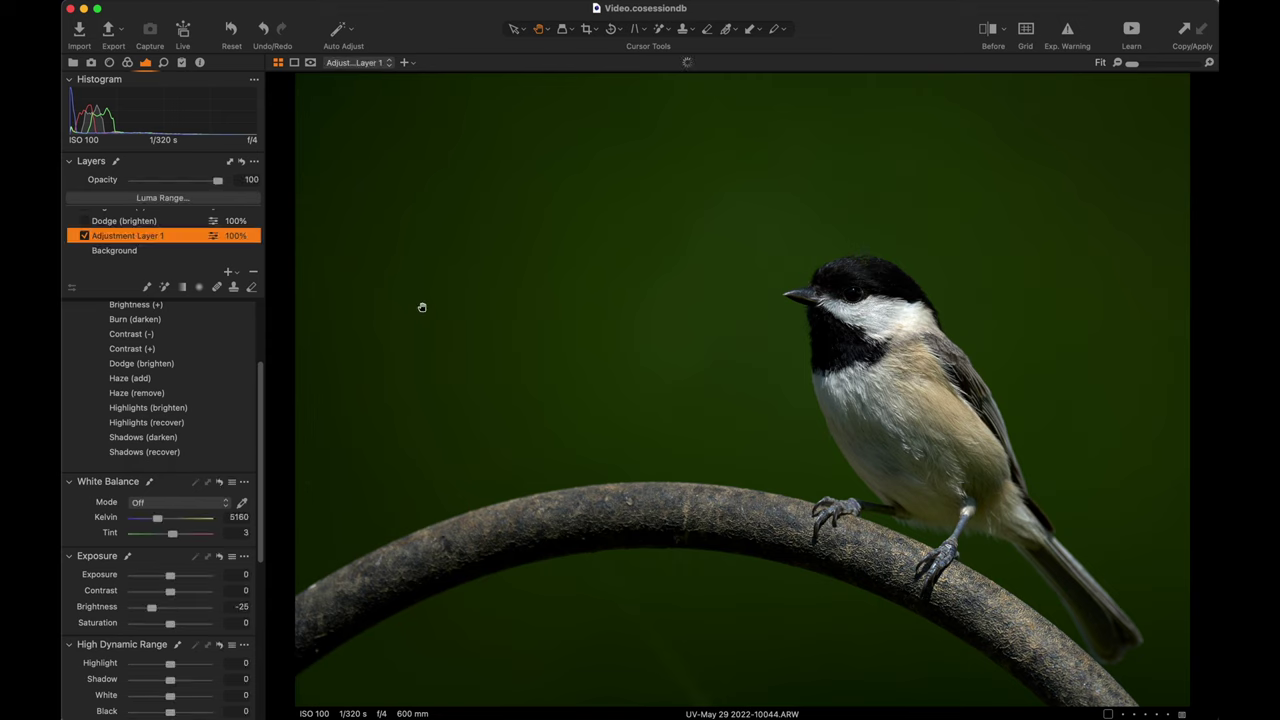
{"action": "key", "text": "m"}
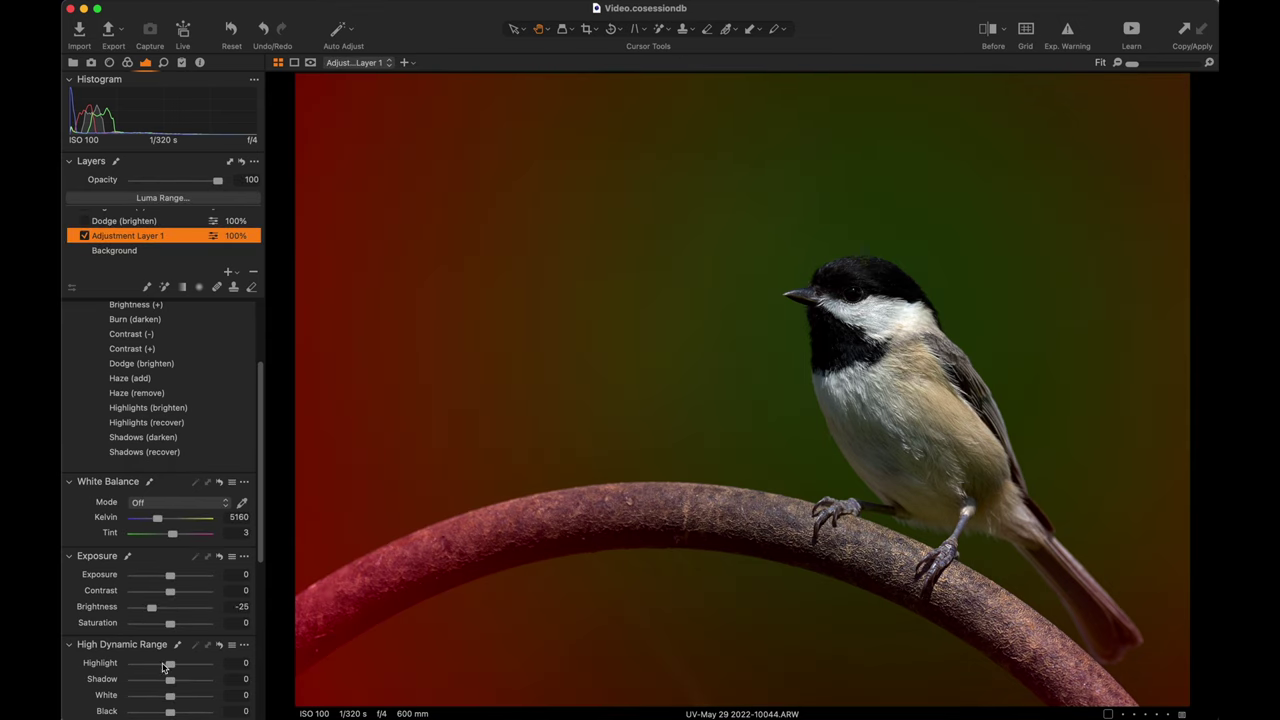
{"action": "key", "text": "m"}
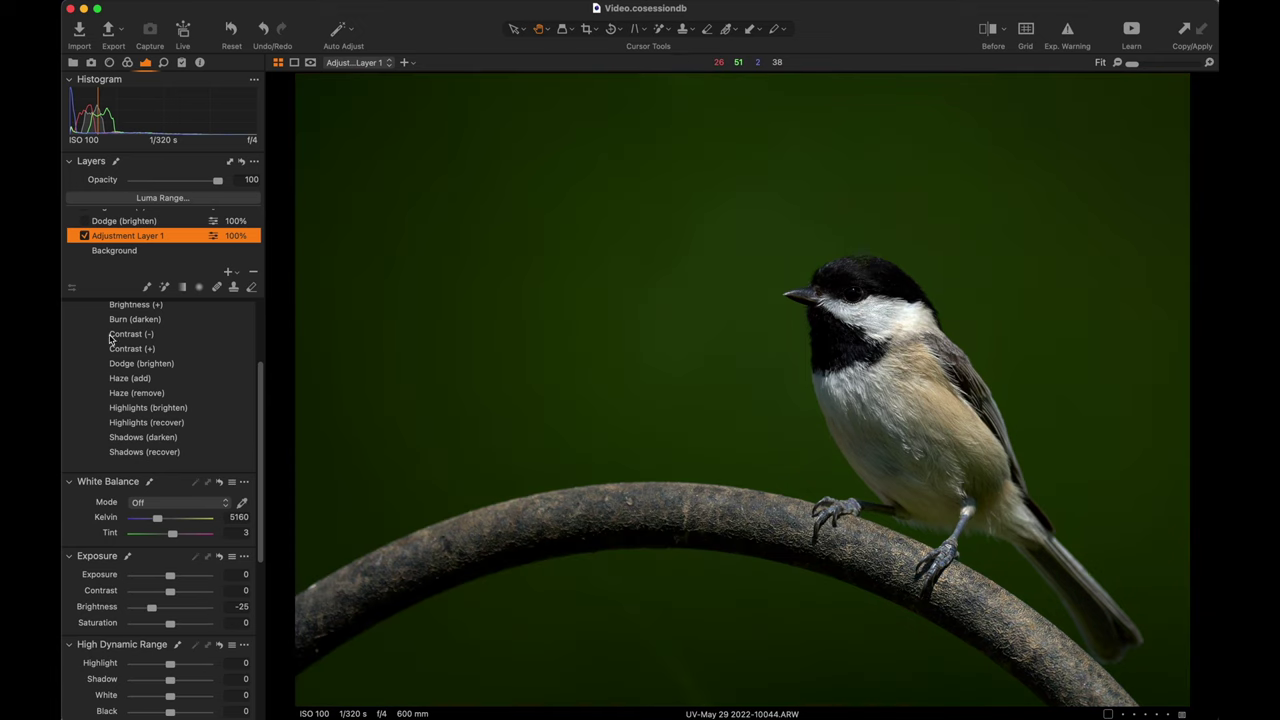
- Compare Adjustment Layer 1 off and on, then zoom to 100% on the chickadee's head
{"action": "left_click", "coordinate": [84, 236]}
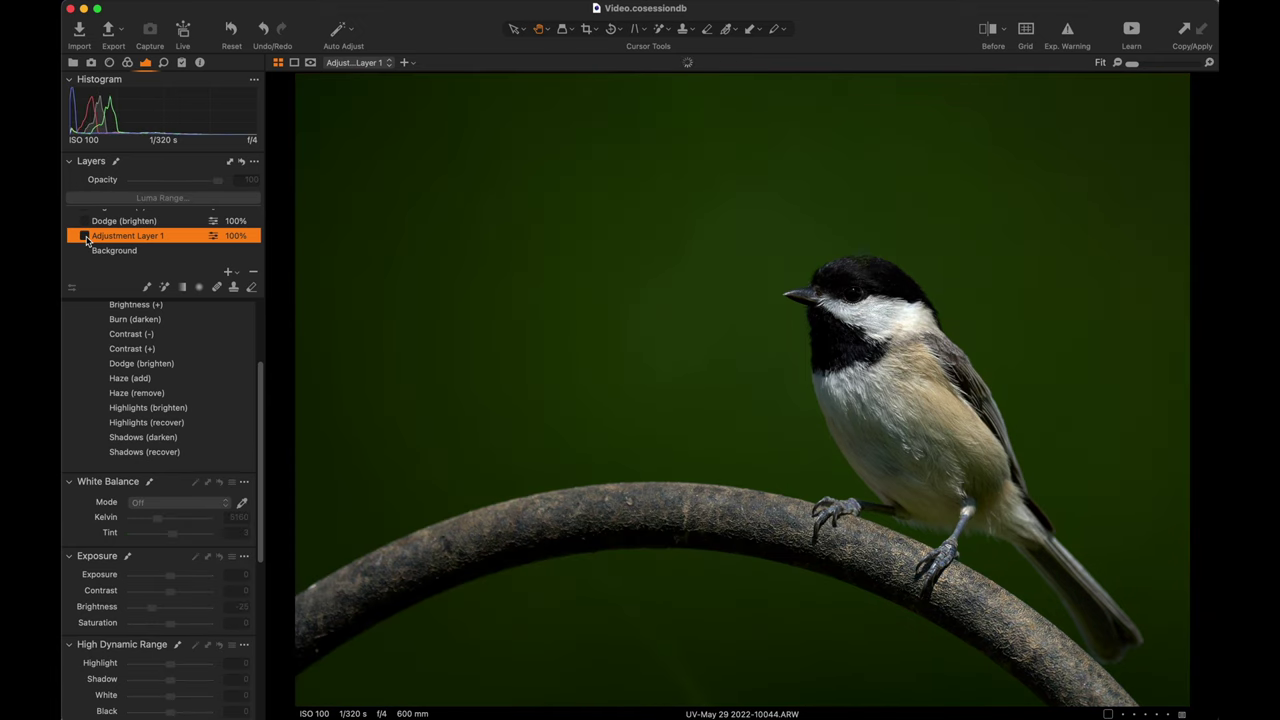
{"action": "left_click", "coordinate": [84, 236]}
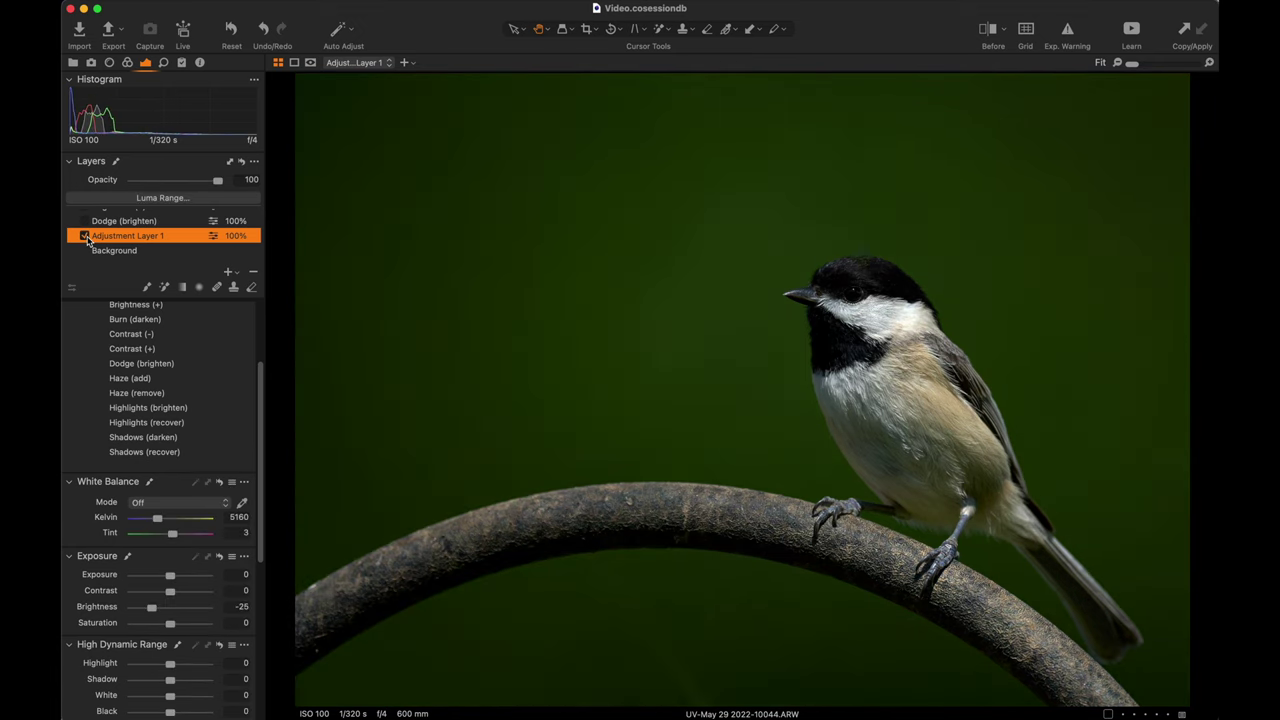
{"action": "scroll", "coordinate": [86, 240], "scroll_direction": "up", "scroll_amount": 1}
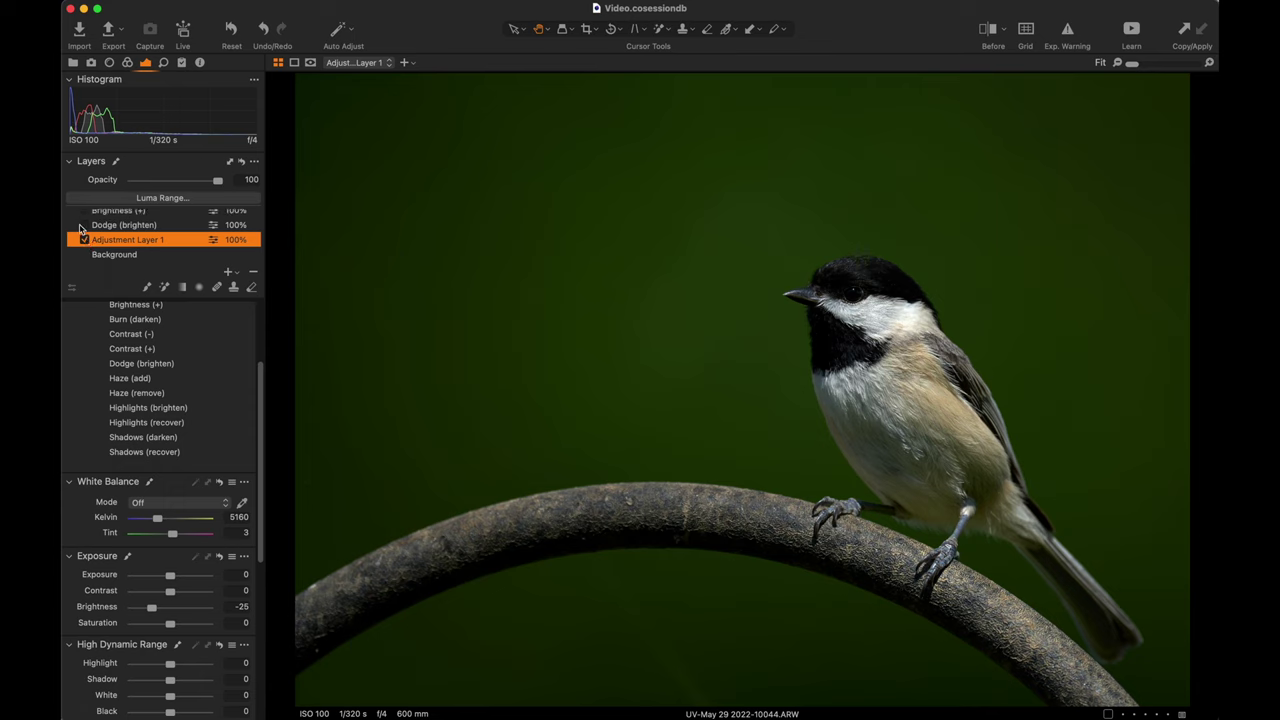
{"action": "left_click", "coordinate": [841, 300]}
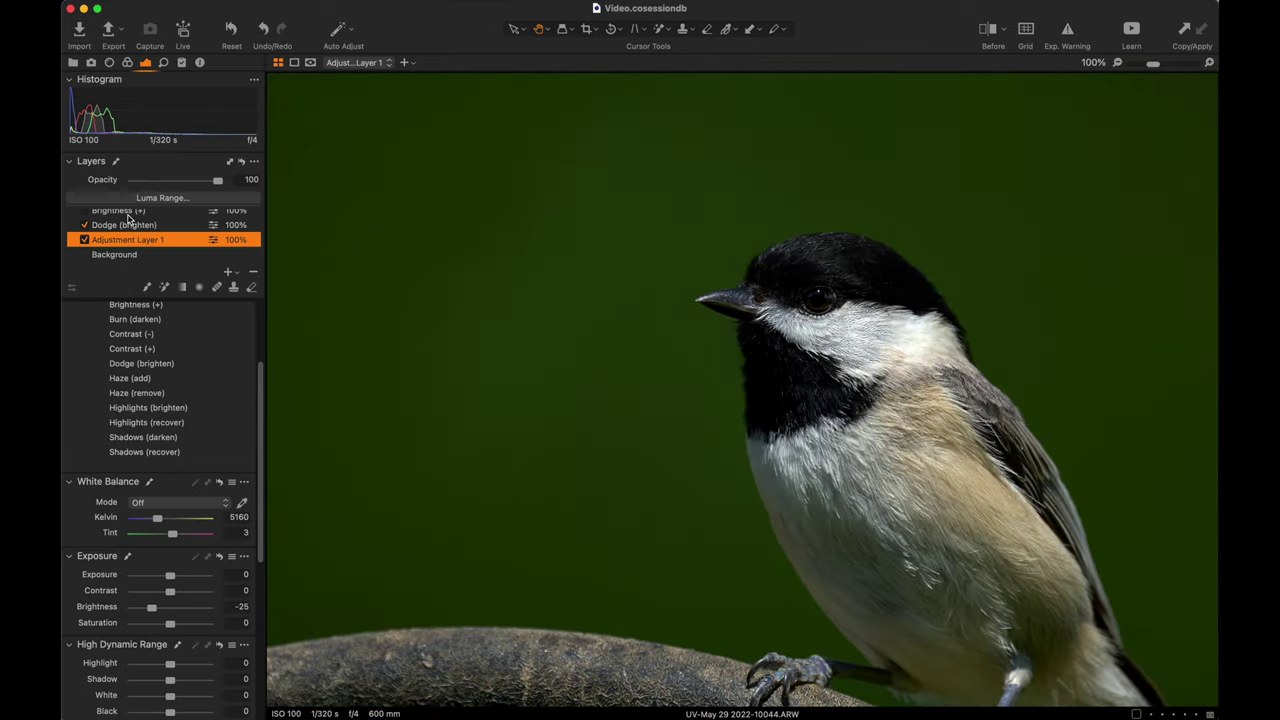
- Return to the whole-photo view
{"action": "scroll", "coordinate": [118, 228], "scroll_direction": "up", "scroll_amount": 1}
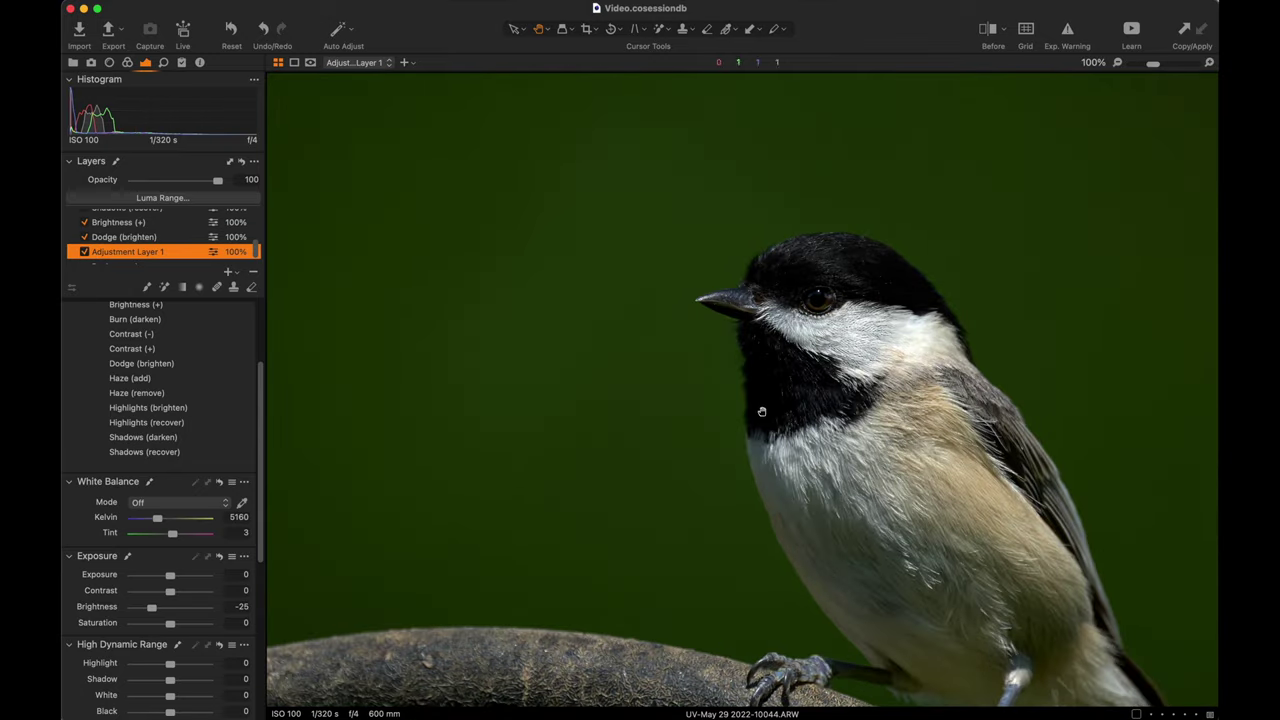
{"action": "left_click", "coordinate": [804, 356]}
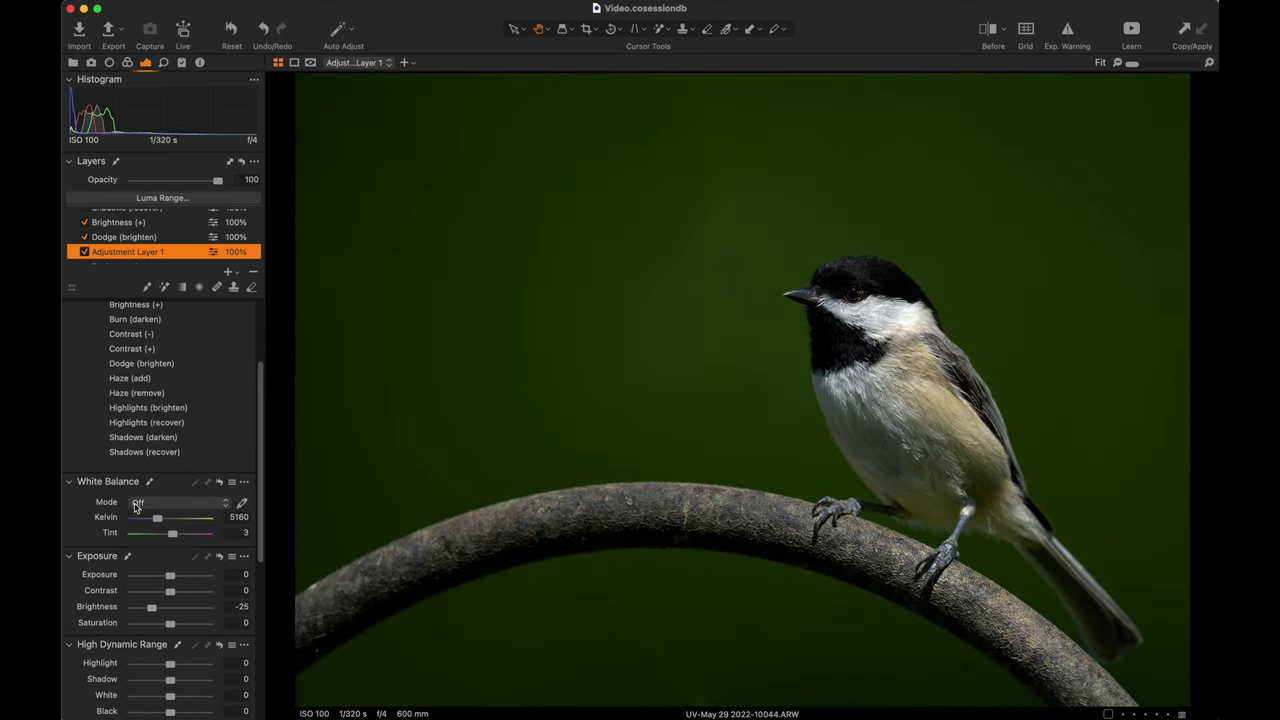
{"action": "scroll", "coordinate": [171, 430], "scroll_direction": "down", "scroll_amount": 3}
{"action": "scroll", "coordinate": [171, 430], "scroll_direction": "down", "scroll_amount": 6}
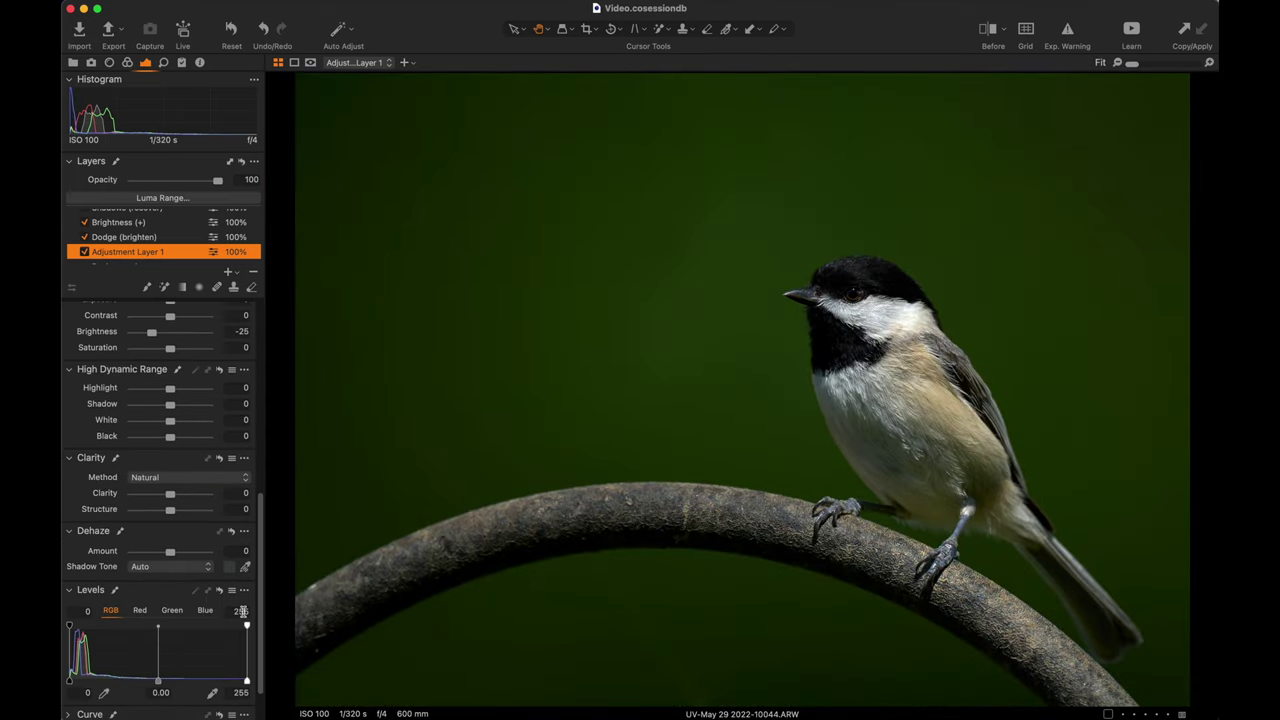
{"action": "scroll", "coordinate": [208, 540], "scroll_direction": "up", "scroll_amount": 1}
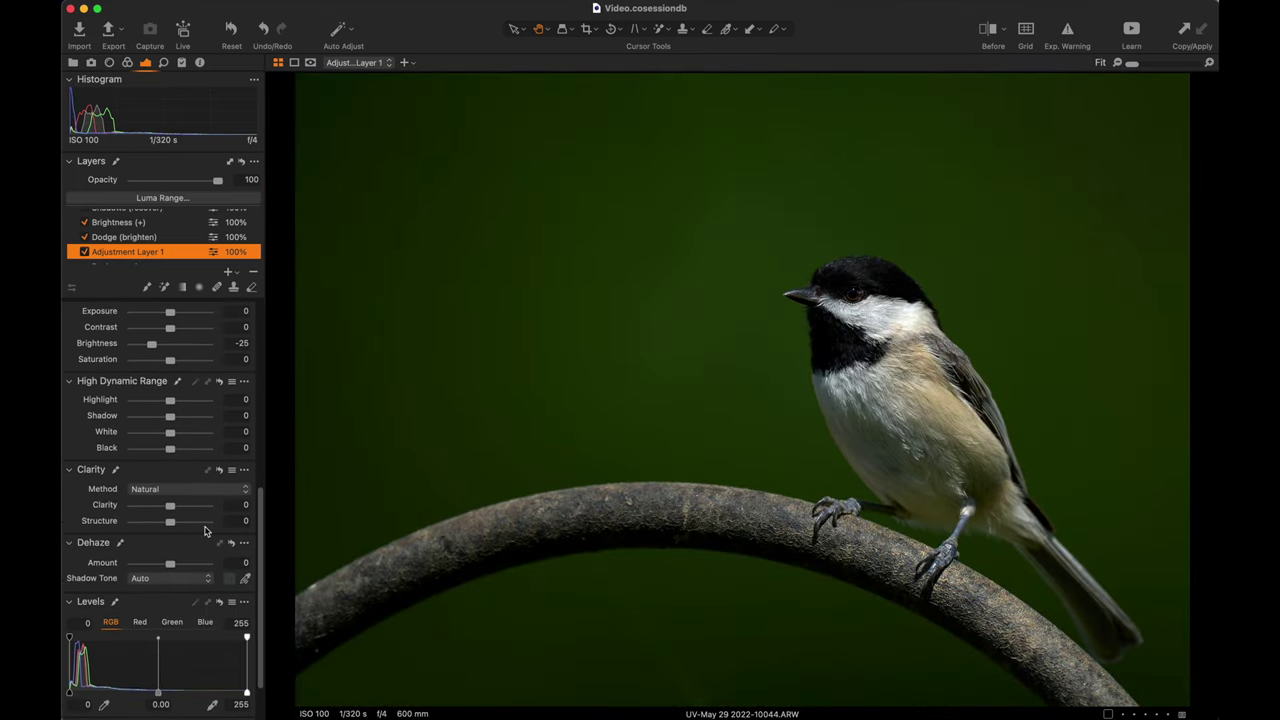
- Select the Brightness (+) layer and inspect the bird's throat at 200%, then fit the photo again
{"action": "left_click", "coordinate": [124, 222]}
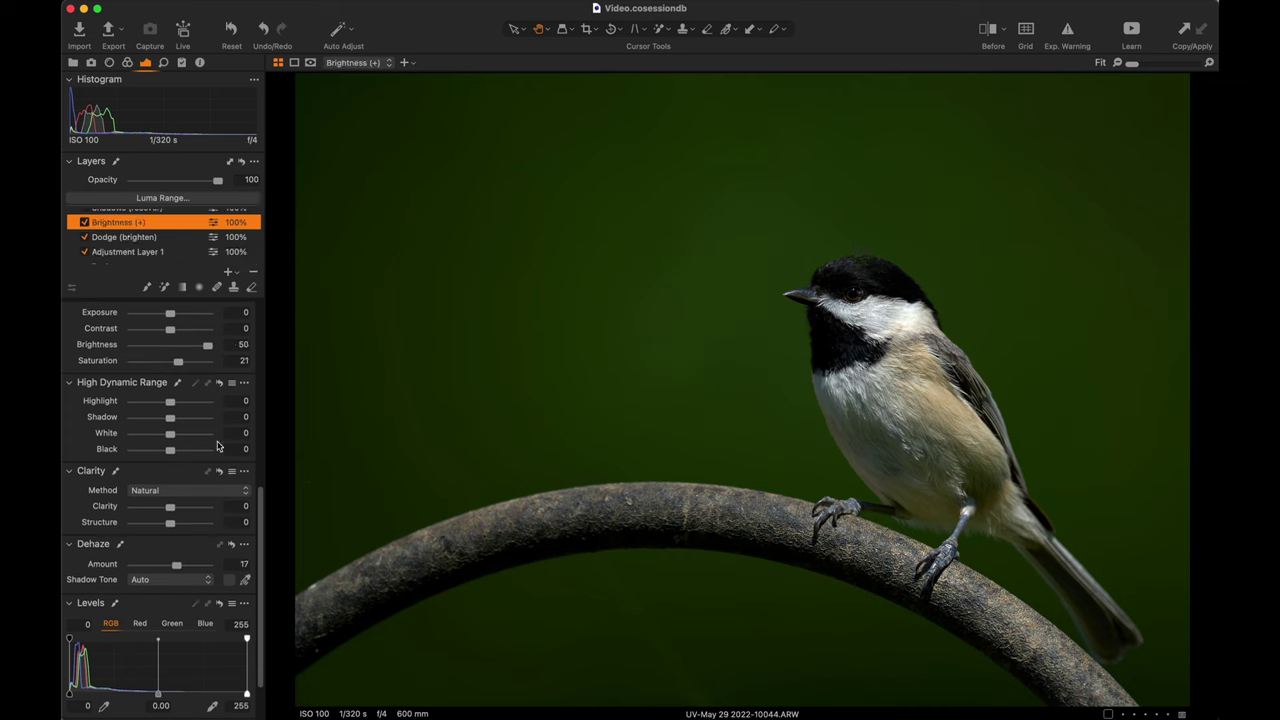
{"action": "scroll", "coordinate": [220, 440], "scroll_direction": "up", "scroll_amount": 1}
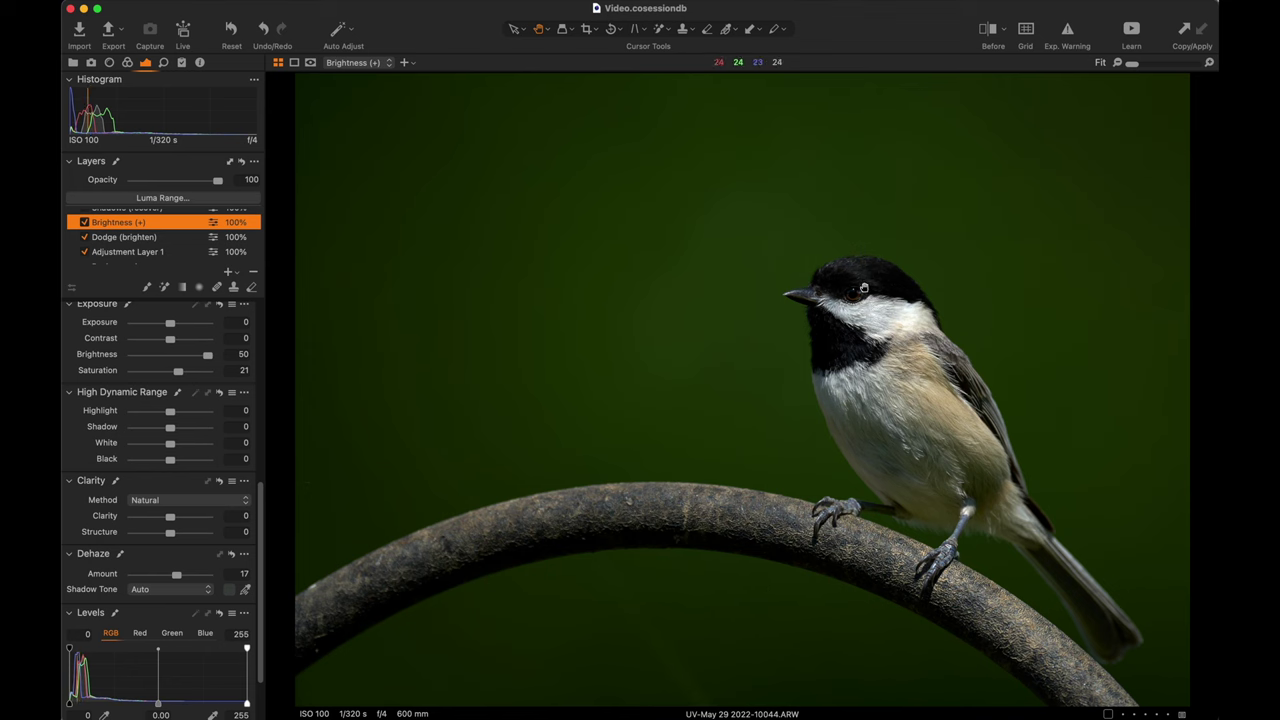
{"action": "double_click", "coordinate": [809, 362]}
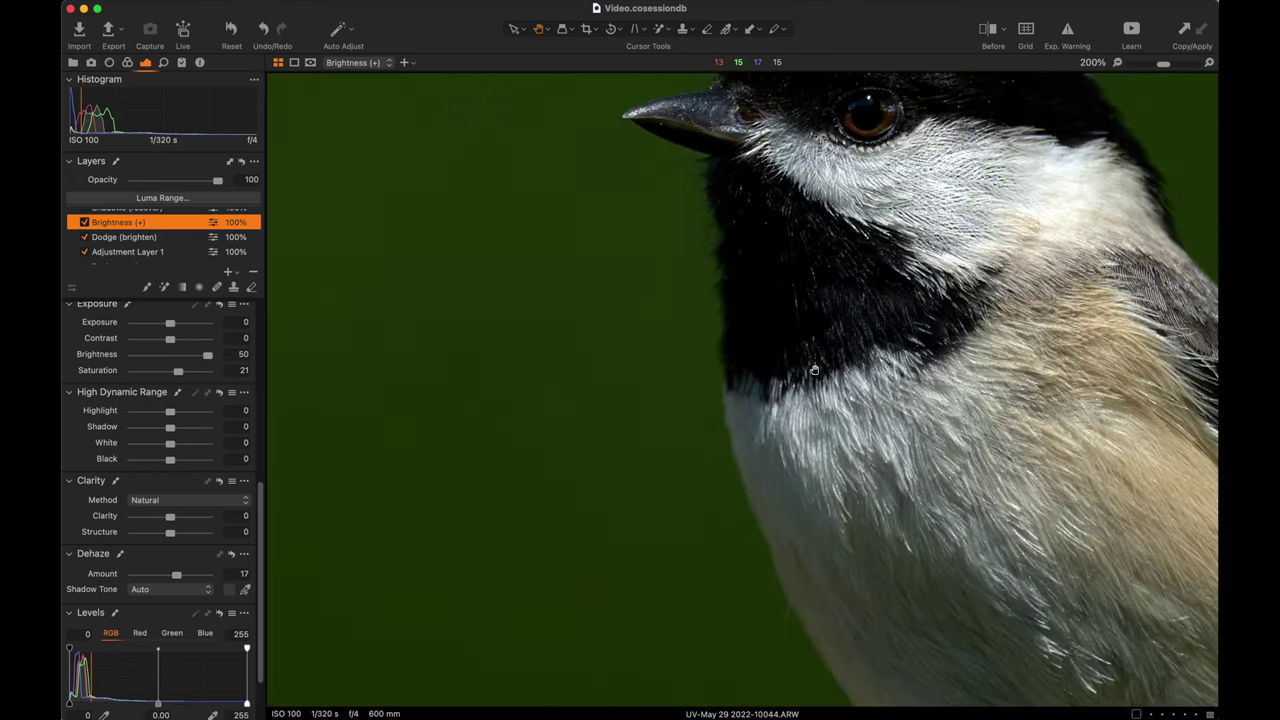
{"action": "double_click", "coordinate": [814, 370]}
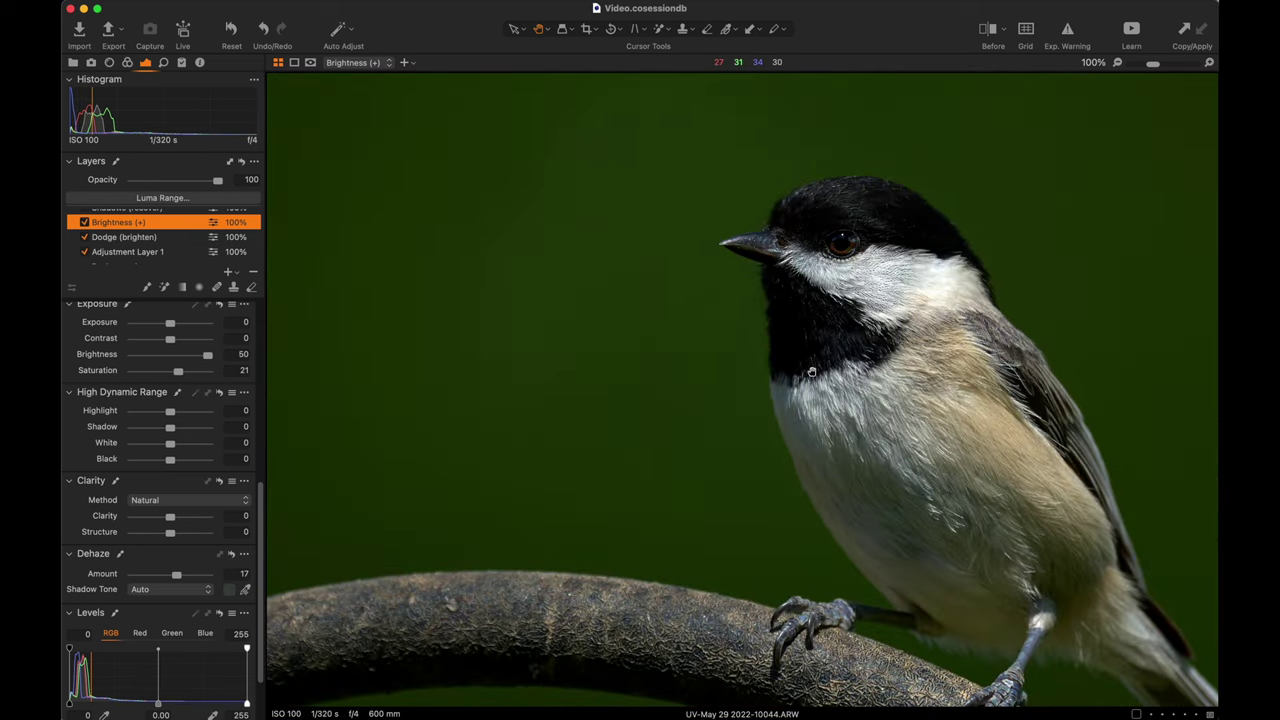
{"action": "double_click", "coordinate": [811, 371]}
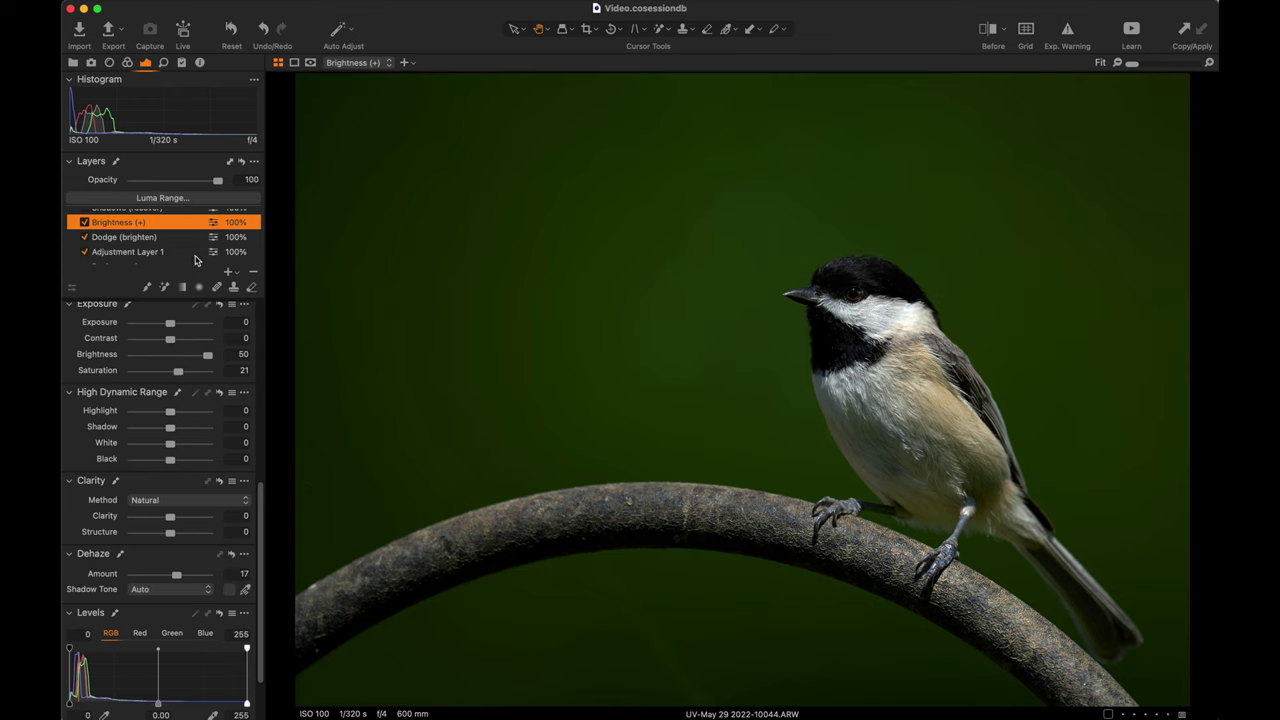
{"action": "scroll", "coordinate": [196, 258], "scroll_direction": "up", "scroll_amount": 2}
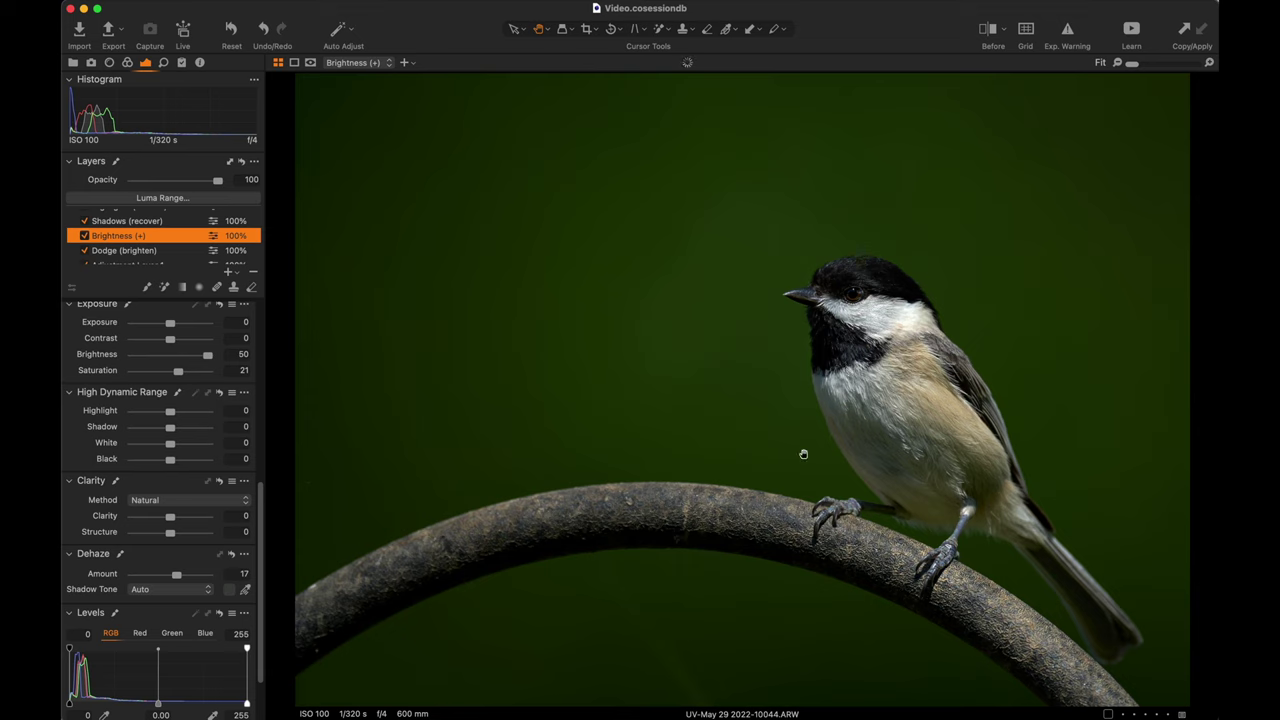
- Select Shadows (recover), preview its mask on the bird, and compare the layer off and on
{"action": "left_click", "coordinate": [157, 221]}
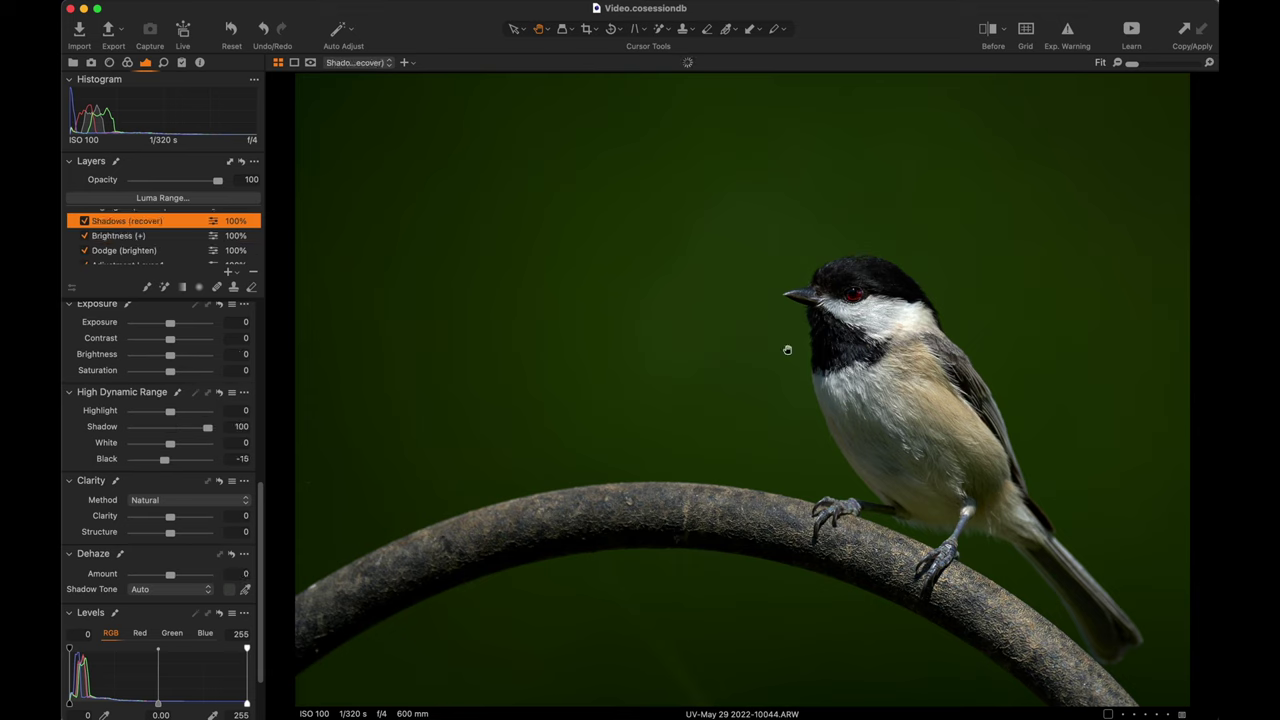
{"action": "key", "text": "m"}
{"action": "key", "text": "m"}
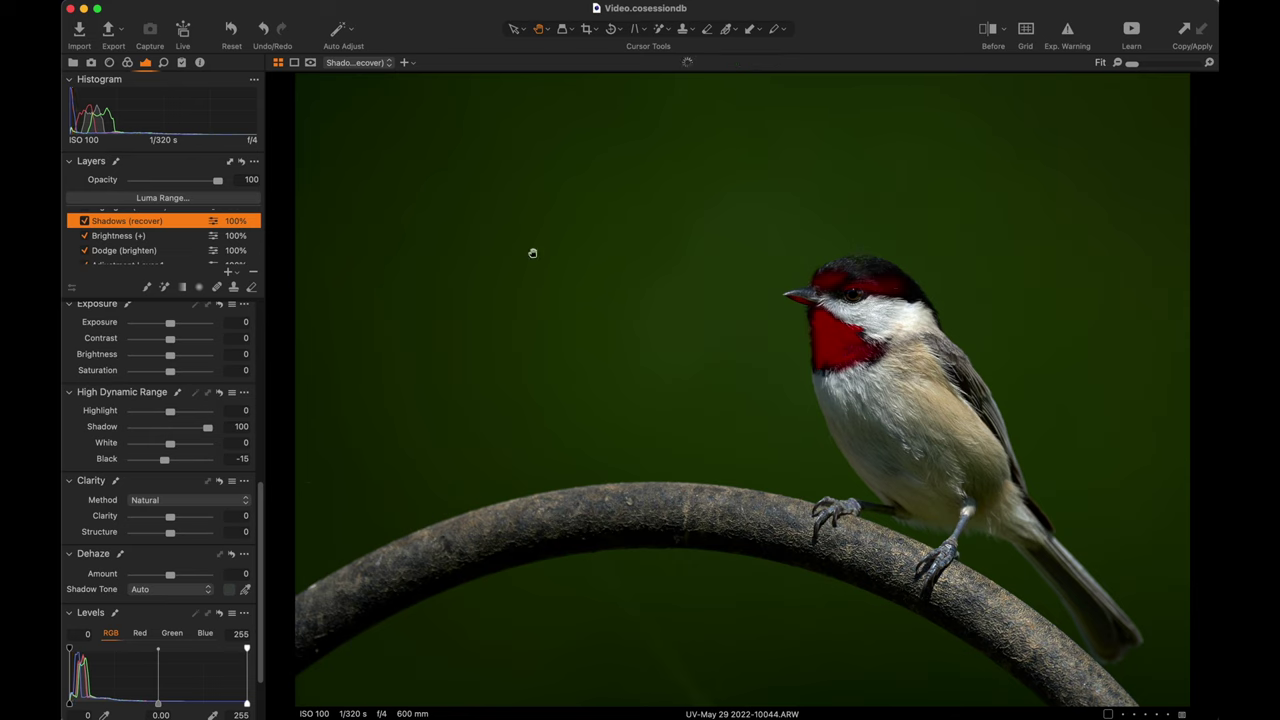
{"action": "key", "text": "m"}
{"action": "left_click", "coordinate": [84, 222]}
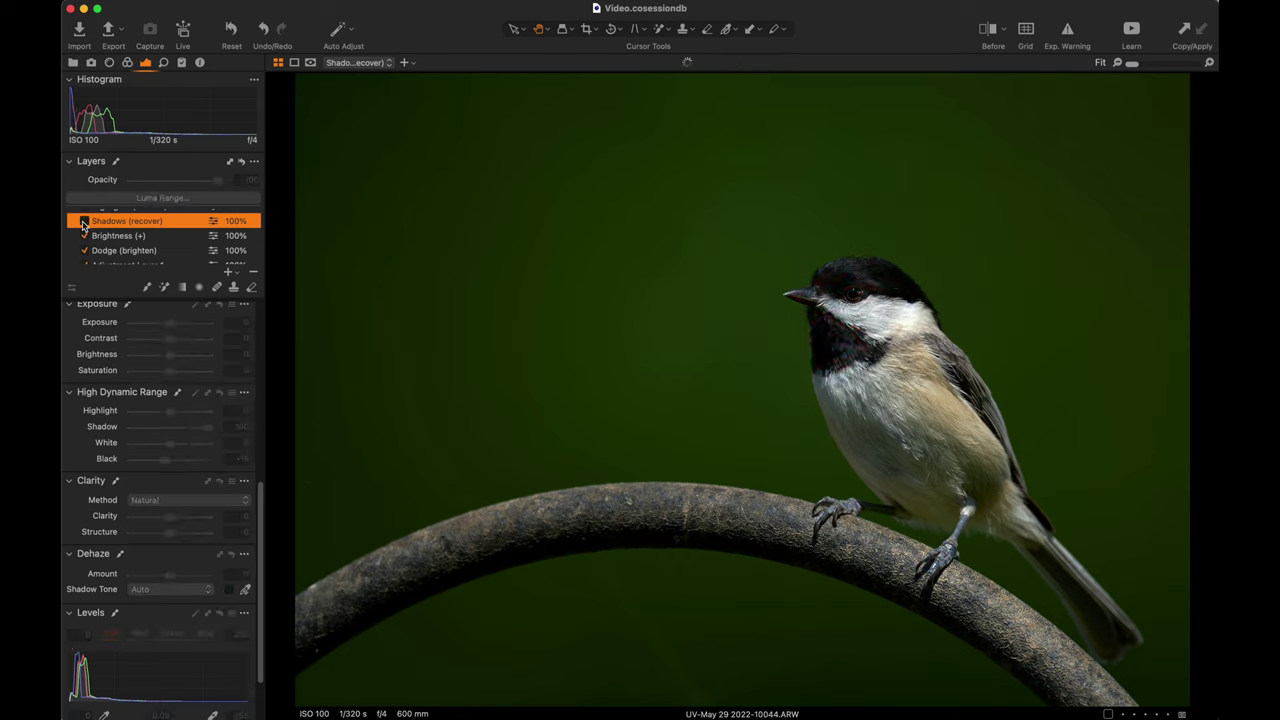
{"action": "left_click", "coordinate": [84, 222]}
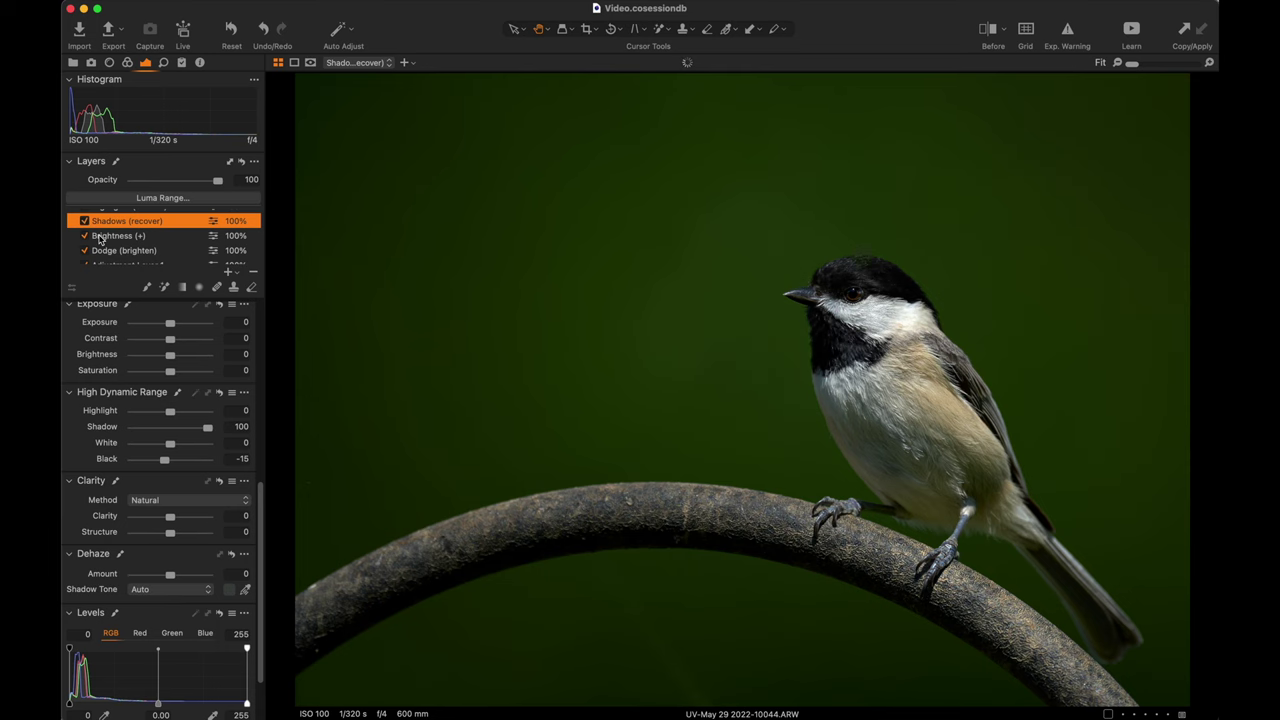
- Zoom to 200% on the bird's head and select the Highlights (recover) layer
{"action": "left_click", "coordinate": [850, 335]}
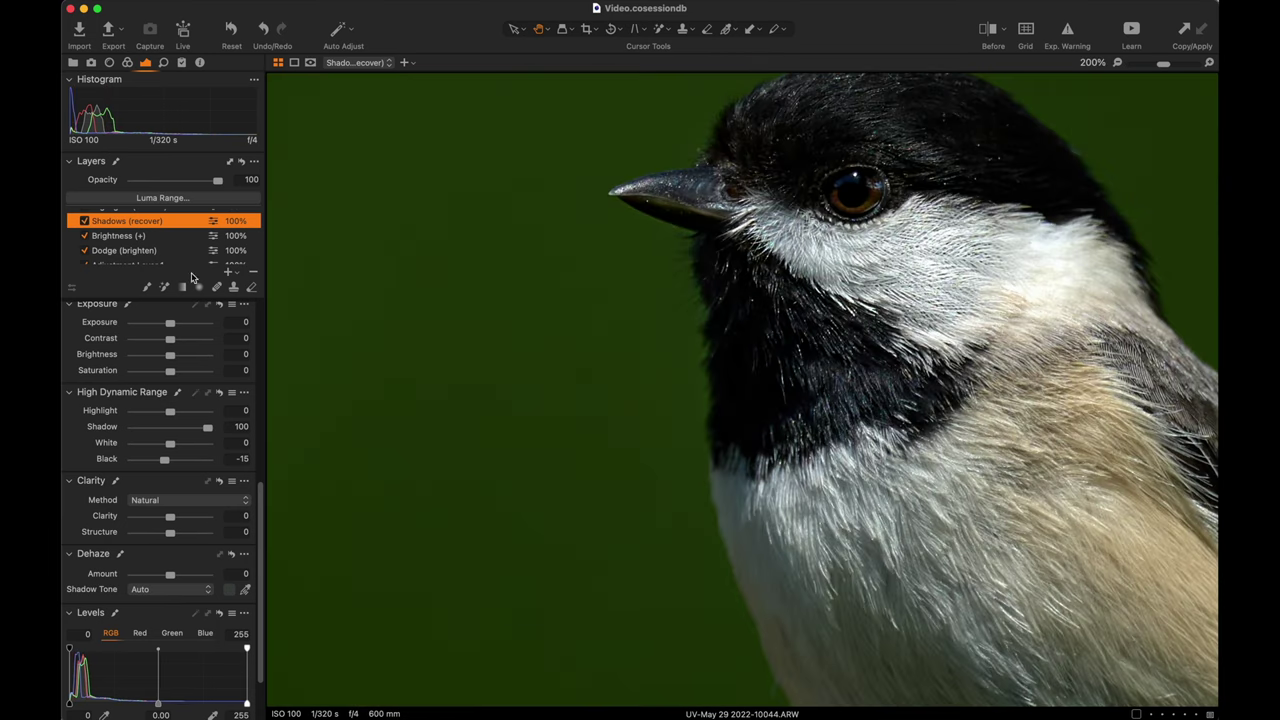
{"action": "scroll", "coordinate": [107, 226], "scroll_direction": "up", "scroll_amount": 2}
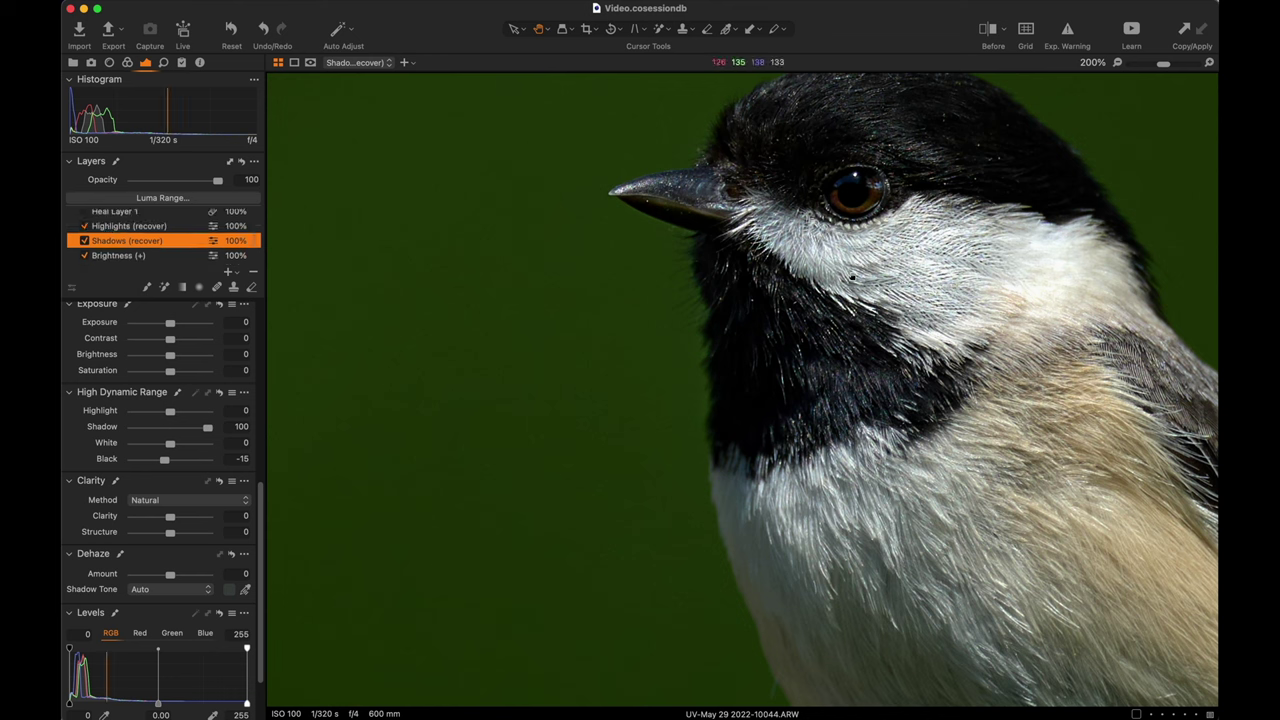
{"action": "left_click", "coordinate": [128, 227]}
- Enable the Highlights (recover) layer and preview its mask on the white cheek
{"action": "left_click", "coordinate": [85, 226]}
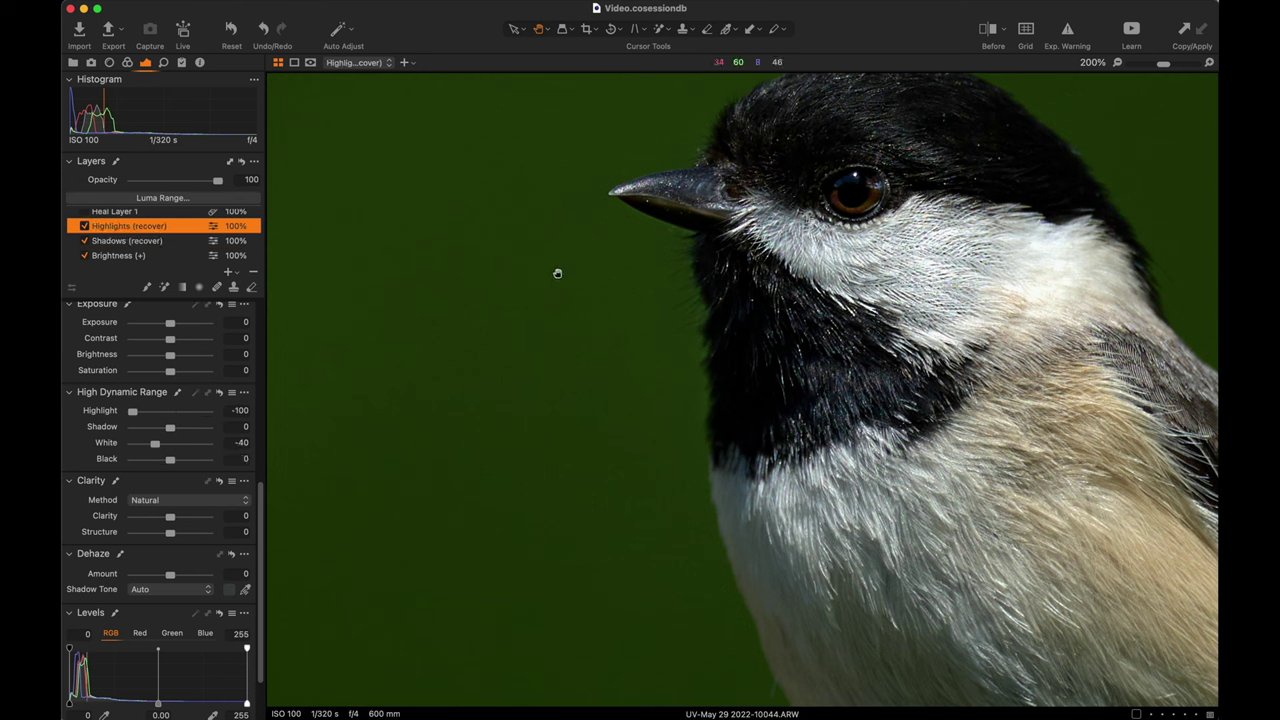
{"action": "key", "text": "m"}
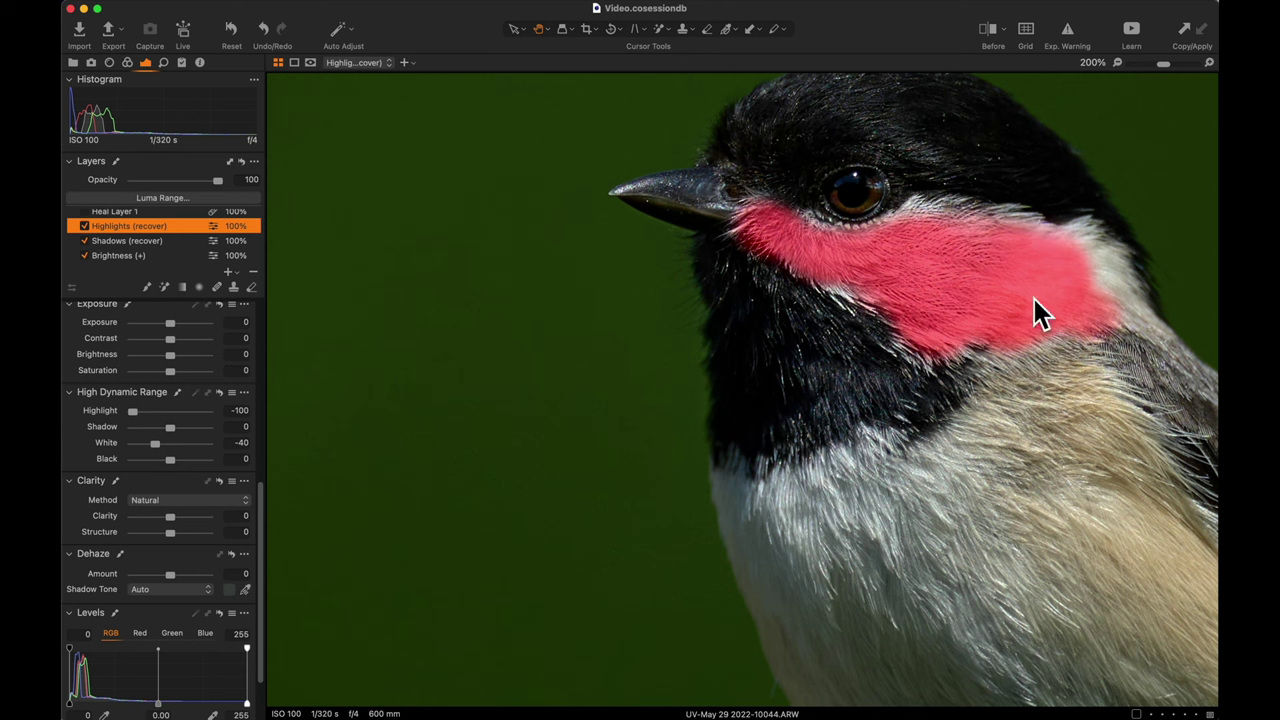
{"action": "key", "text": "m"}
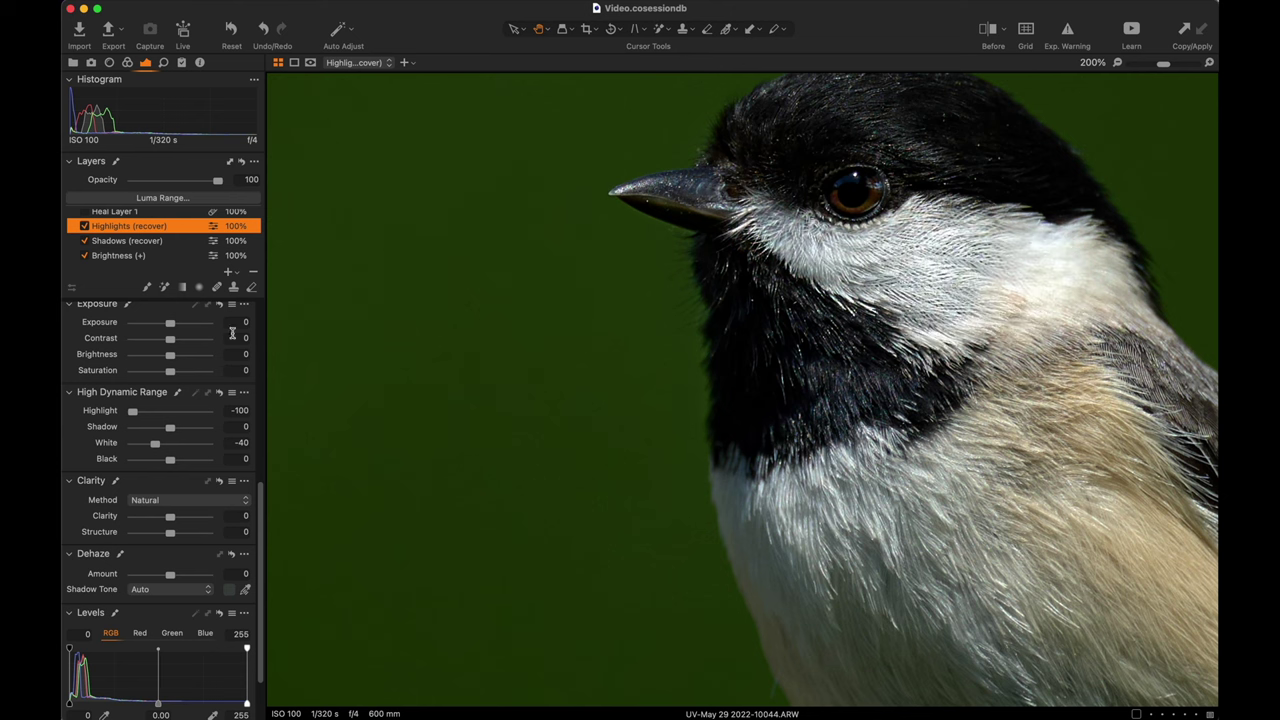
- Try Brightness -50 on the layer, reset it to 0, fit the photo, and select Heal Layer 1
{"action": "left_click_drag", "start_coordinate": [169, 356], "coordinate": [105, 368]}
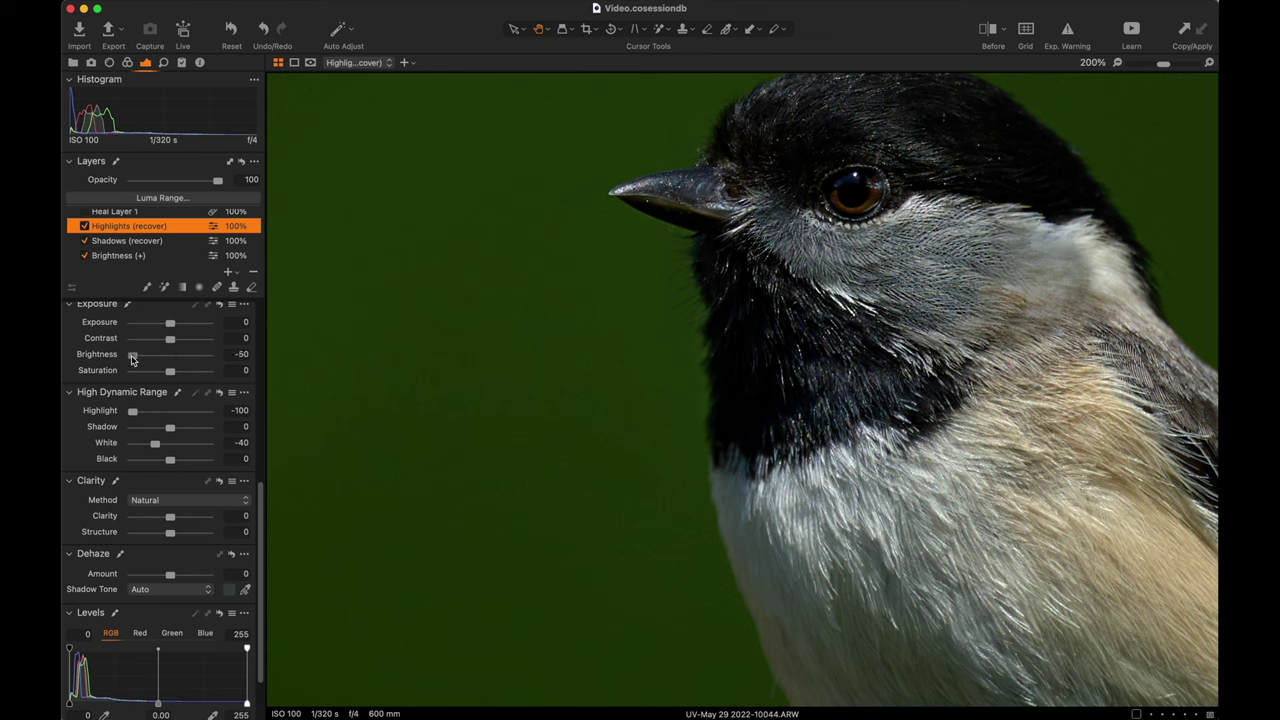
{"action": "double_click", "coordinate": [132, 356]}
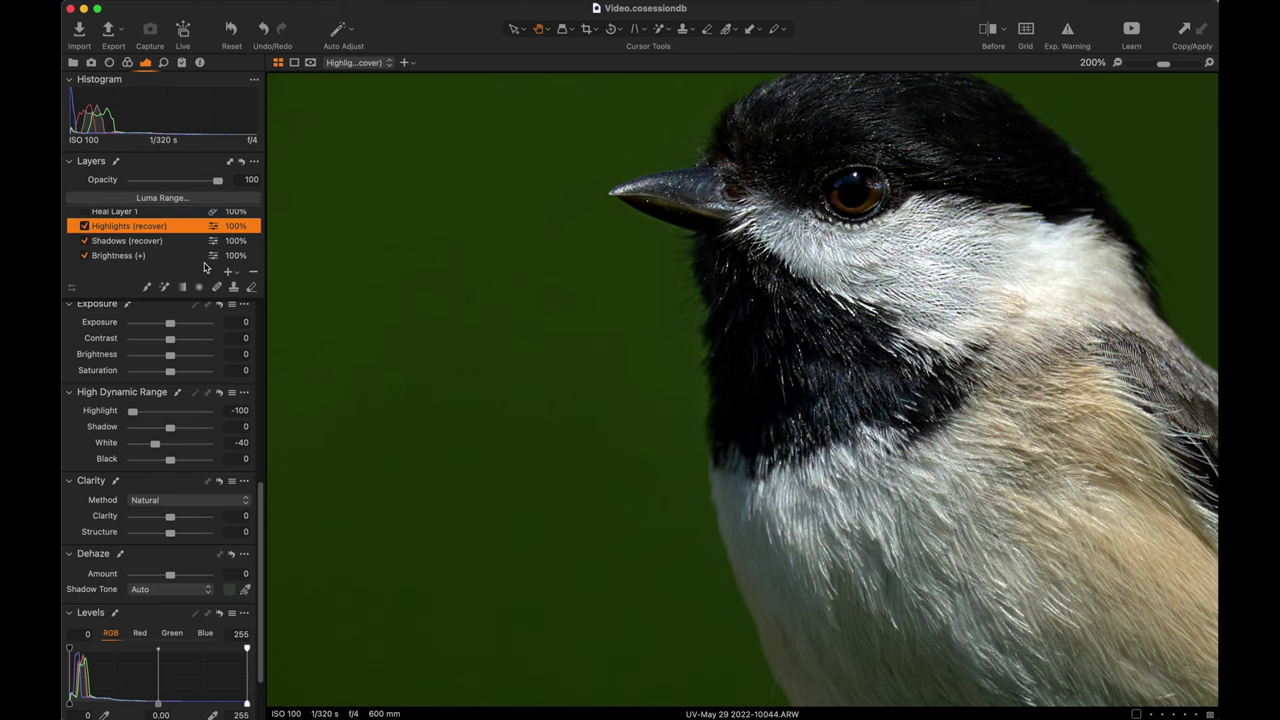
{"action": "scroll", "coordinate": [165, 250], "scroll_direction": "up", "scroll_amount": 1}
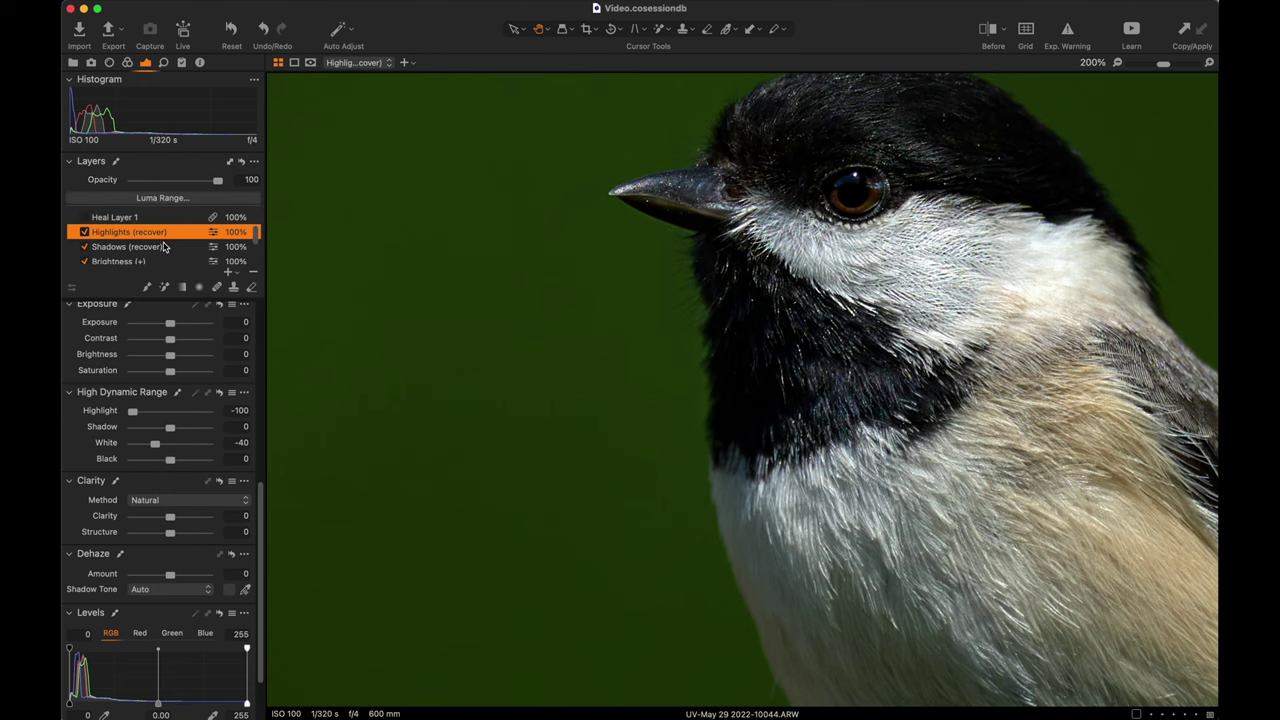
{"action": "key", "text": "super+0"}
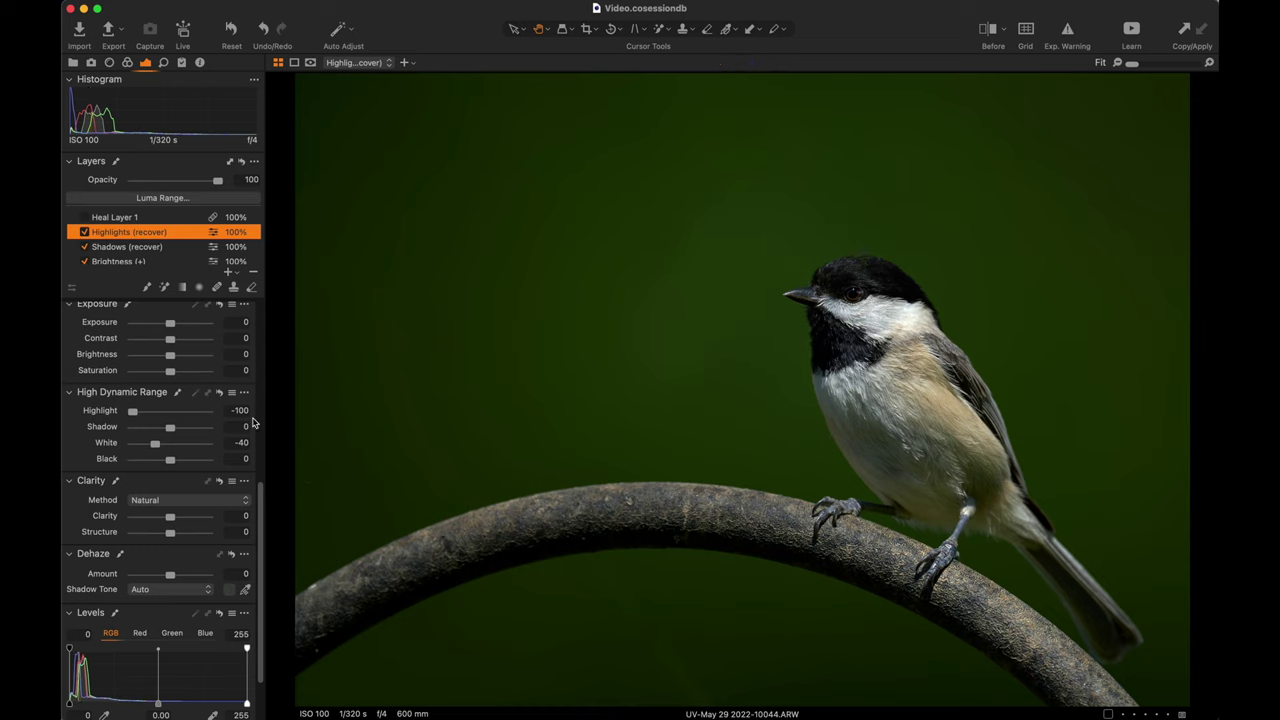
{"action": "left_click", "coordinate": [100, 224]}
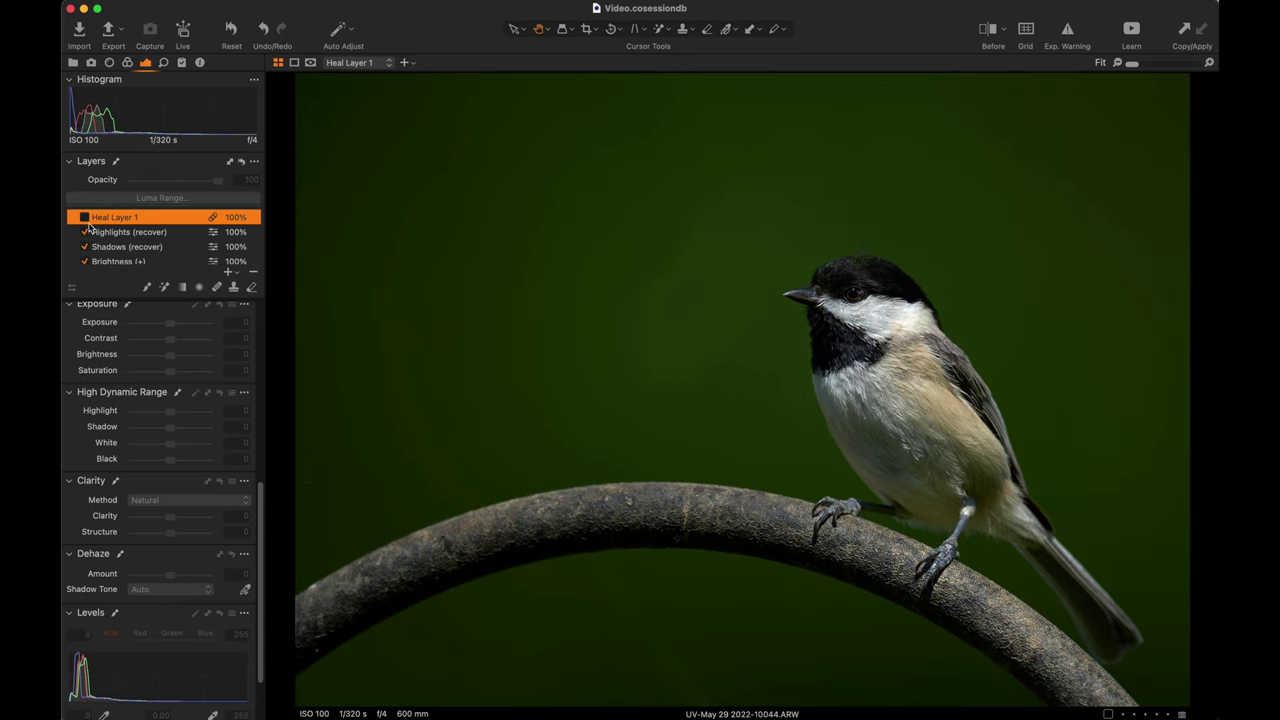
- Enable Heal Layer 1 and heal the streak in the green background, hiding the mask afterwards
{"action": "left_click", "coordinate": [87, 221]}
{"action": "left_click_drag", "start_coordinate": [595, 580], "coordinate": [684, 626]}
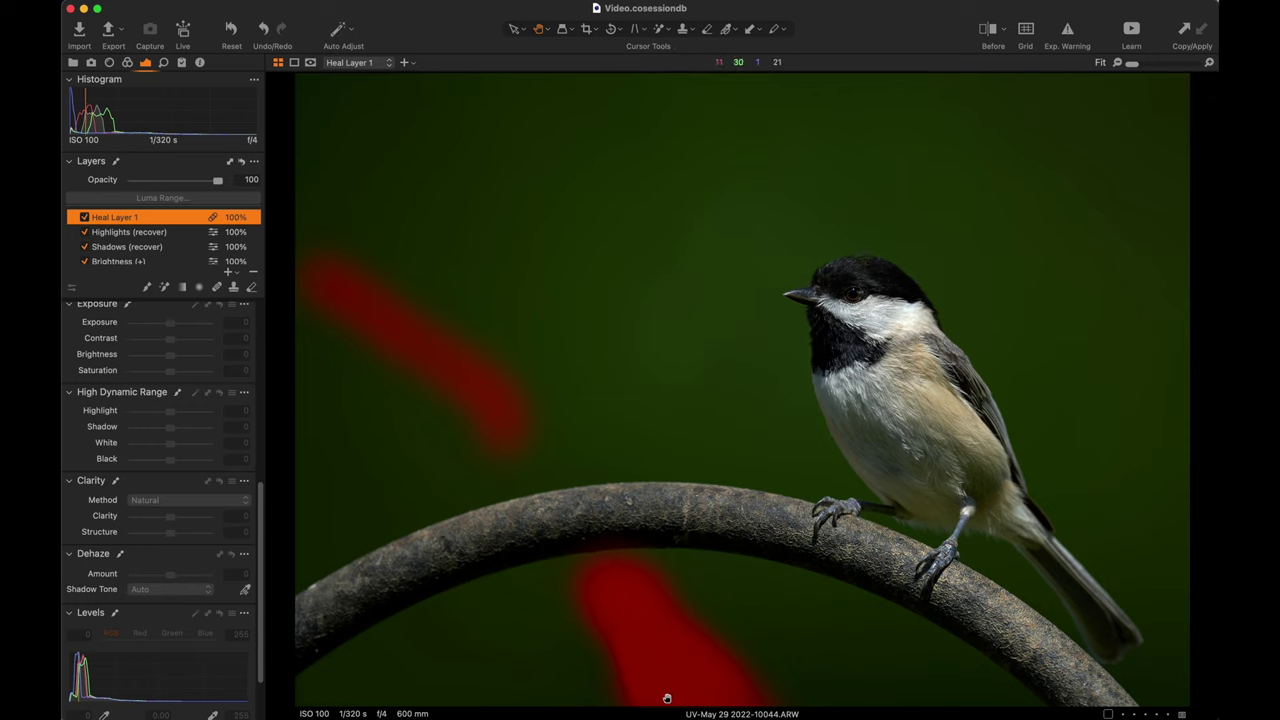
{"action": "key", "text": "m"}
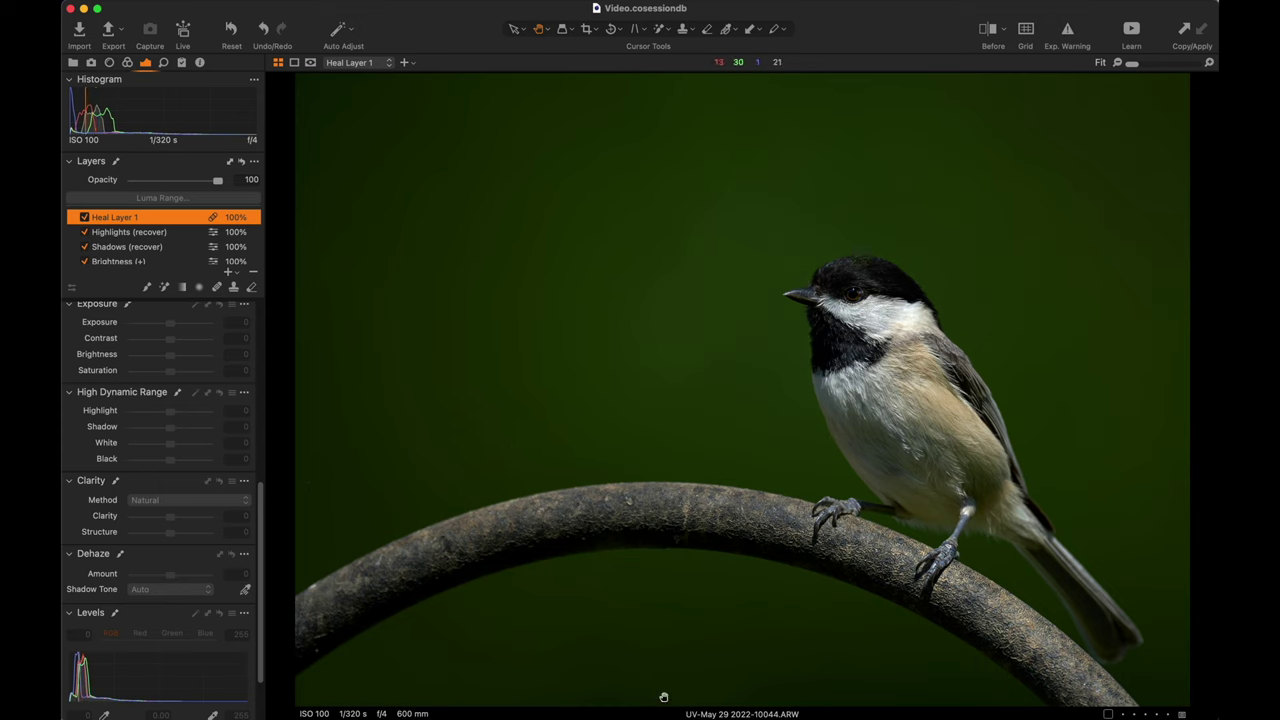
{"action": "scroll", "coordinate": [173, 262], "scroll_direction": "up", "scroll_amount": 2}
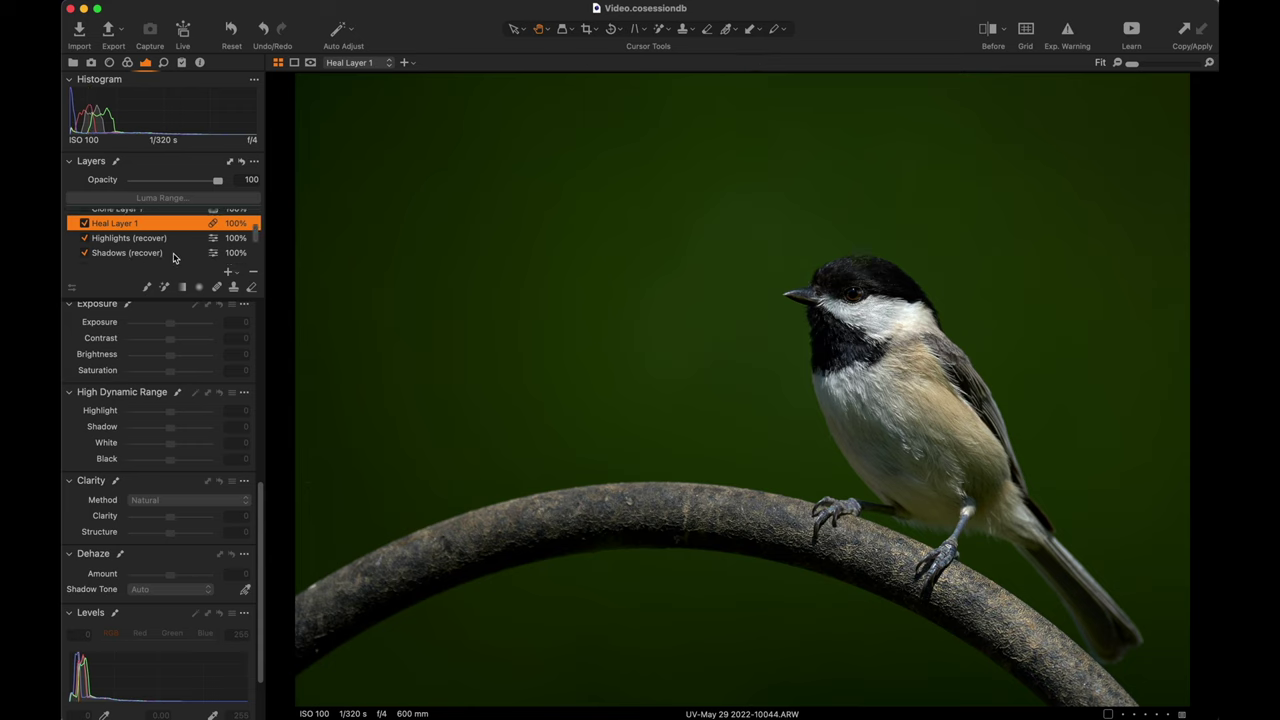
{"action": "scroll", "coordinate": [173, 262], "scroll_direction": "up", "scroll_amount": 2}
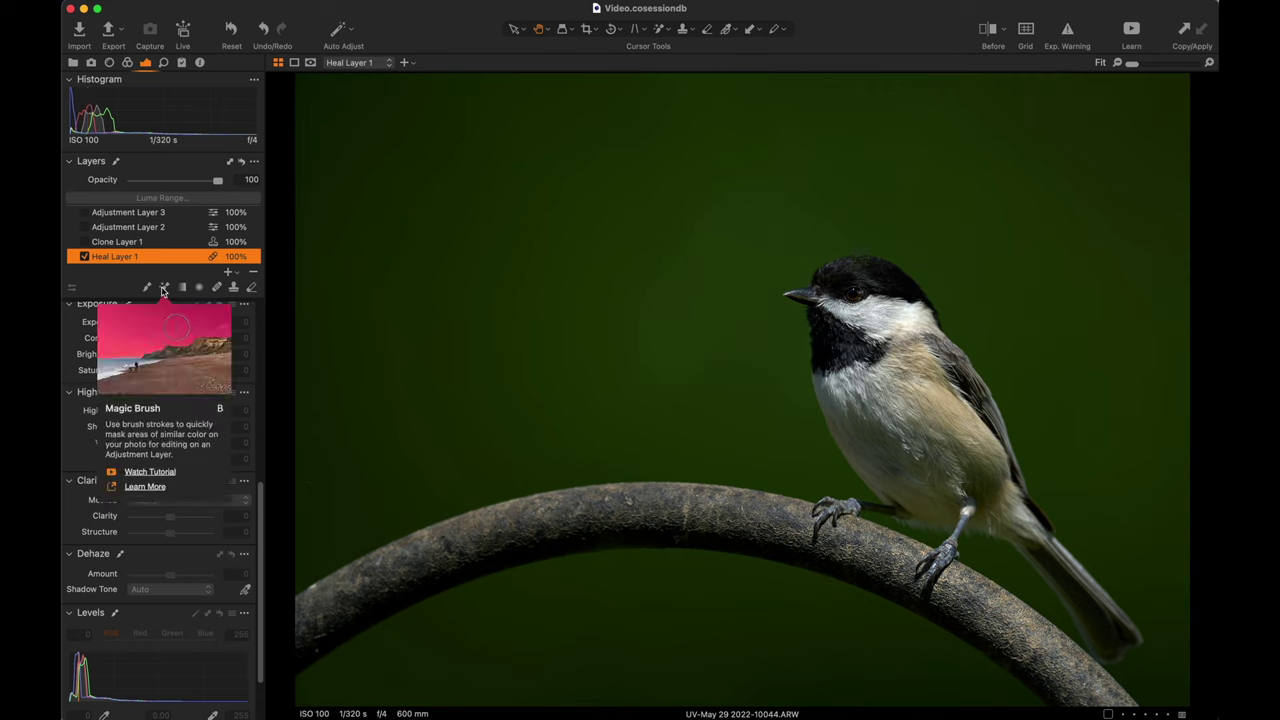
- Select and enable Clone Layer 1, checking where its clone spots apply
{"action": "left_click", "coordinate": [111, 242]}
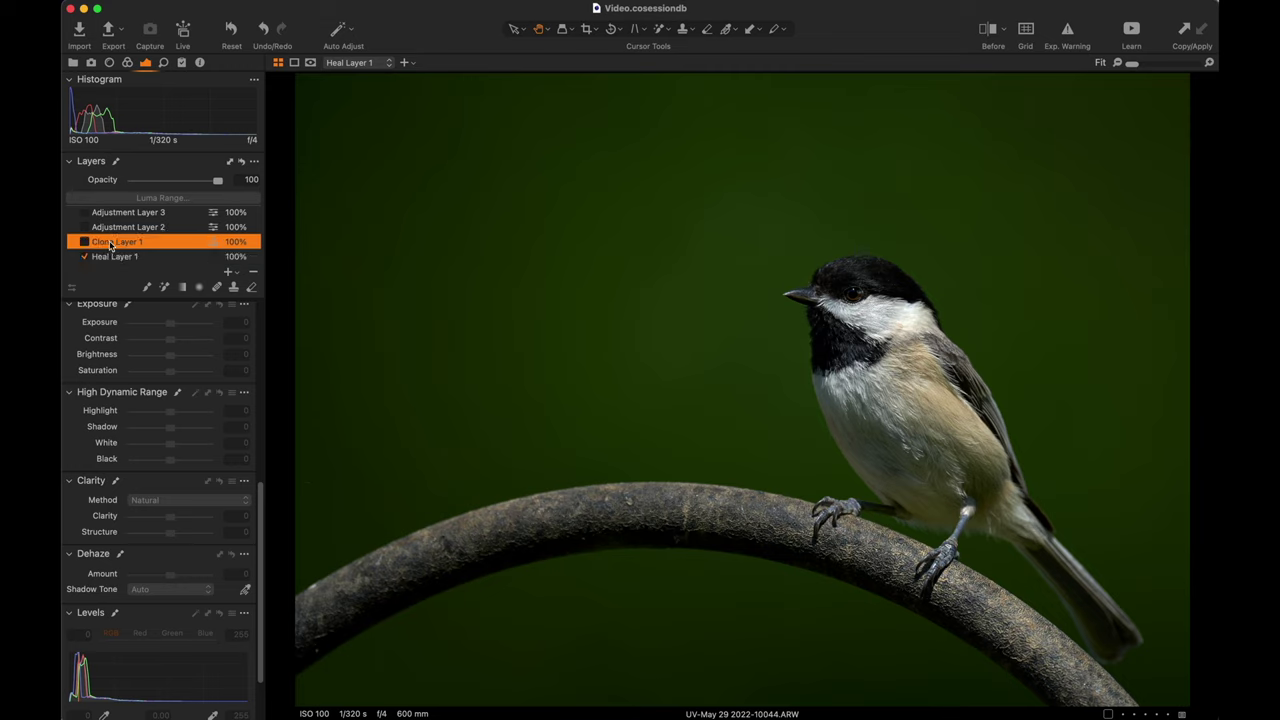
{"action": "scroll", "coordinate": [629, 651], "scroll_direction": "up", "scroll_amount": 5}
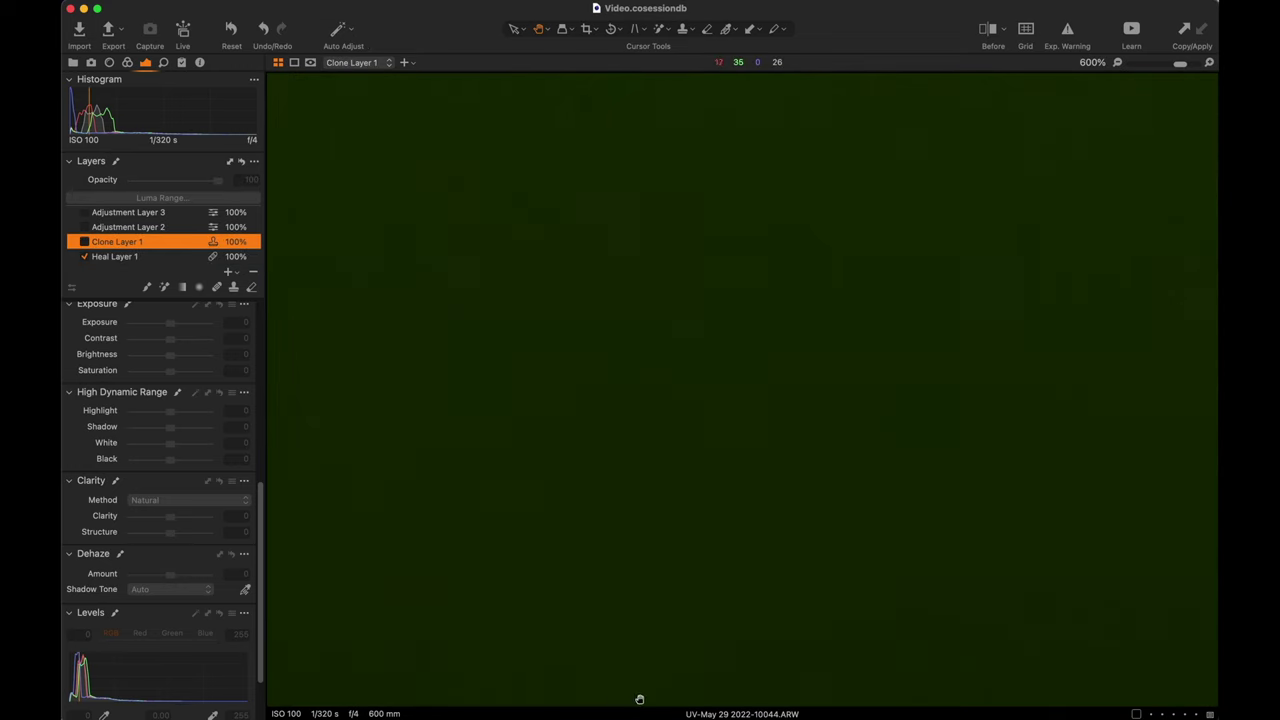
{"action": "left_click", "coordinate": [597, 651]}
{"action": "left_click", "coordinate": [85, 242]}
{"action": "key", "text": "super+0"}
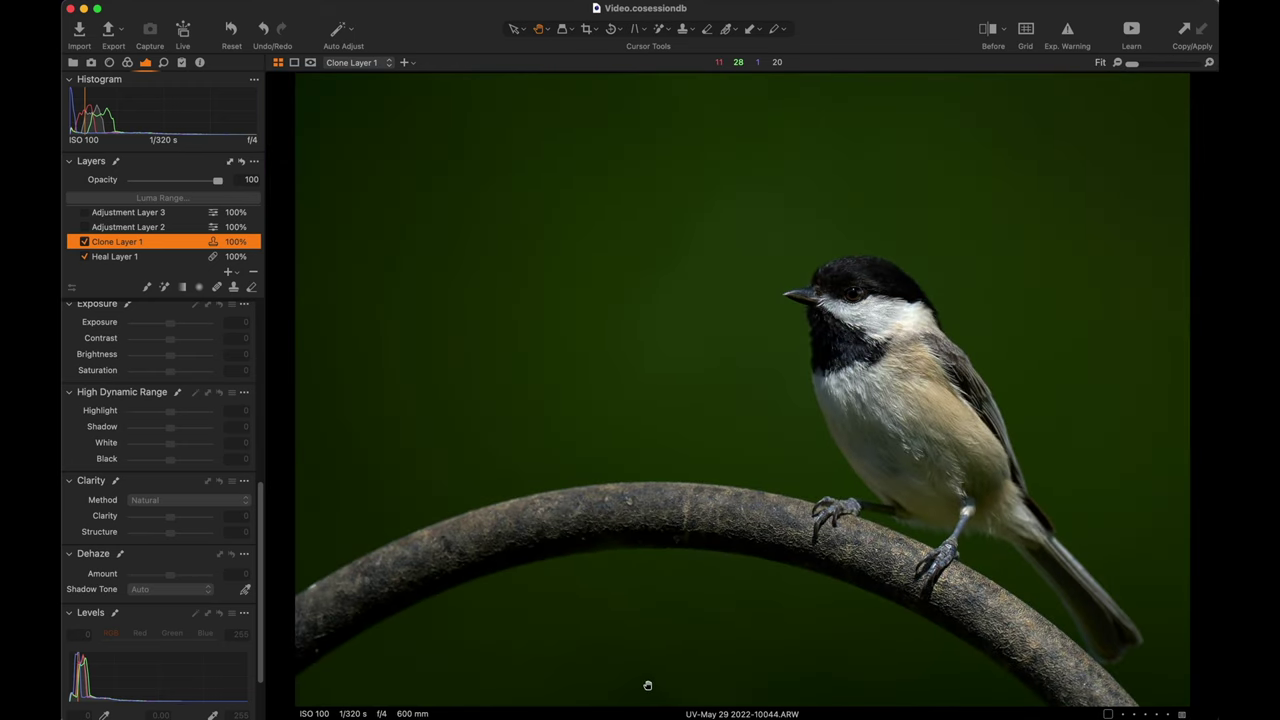
{"action": "left_click", "coordinate": [651, 686]}
{"action": "left_click", "coordinate": [617, 686]}
- Fit the photo, then select and enable Adjustment Layer 2 with its -60 Saturation
{"action": "scroll", "coordinate": [572, 607], "scroll_direction": "up", "scroll_amount": 5}
{"action": "scroll", "coordinate": [629, 623], "scroll_direction": "down", "scroll_amount": 5}
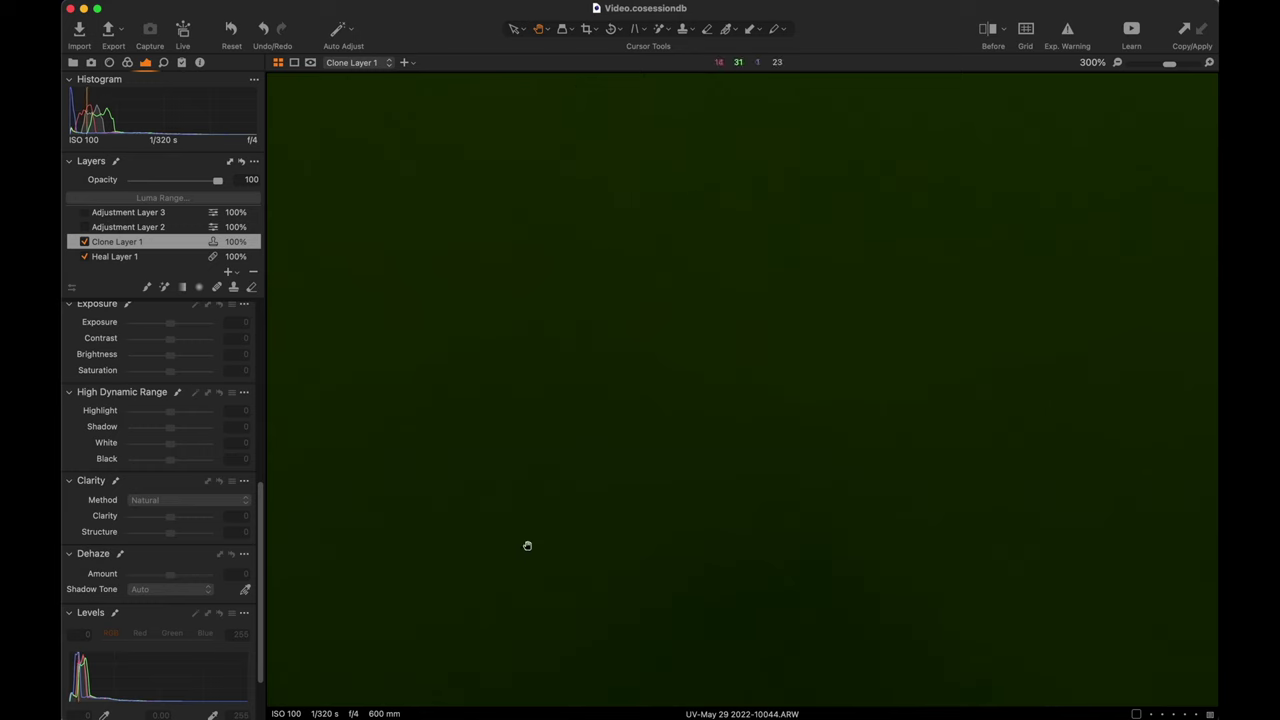
{"action": "key", "text": "super+0"}
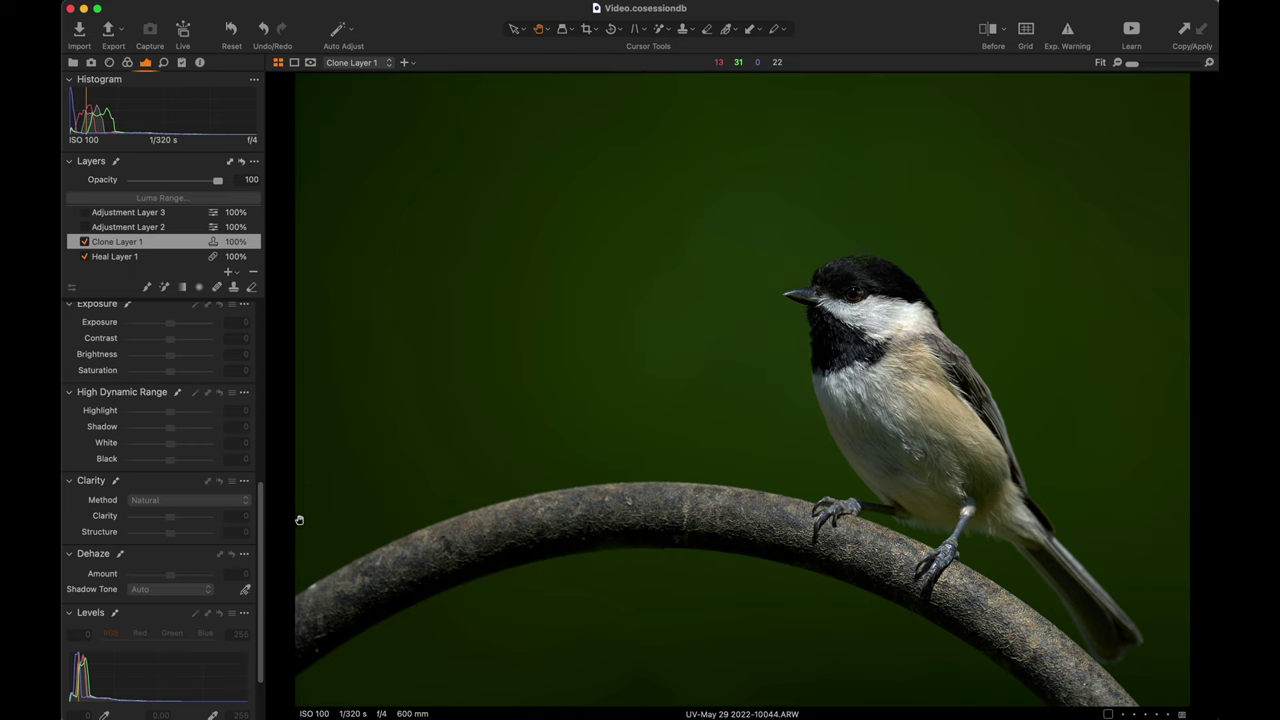
{"action": "left_click", "coordinate": [148, 227]}
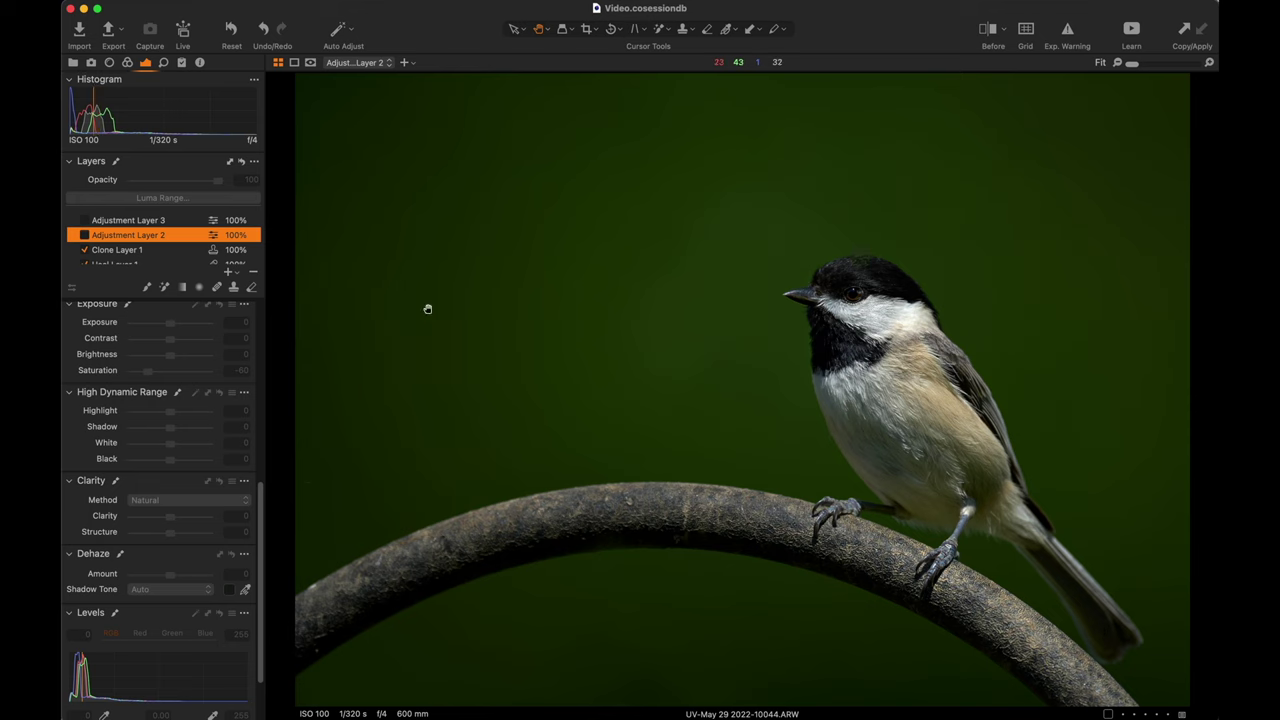
{"action": "left_click", "coordinate": [84, 235]}
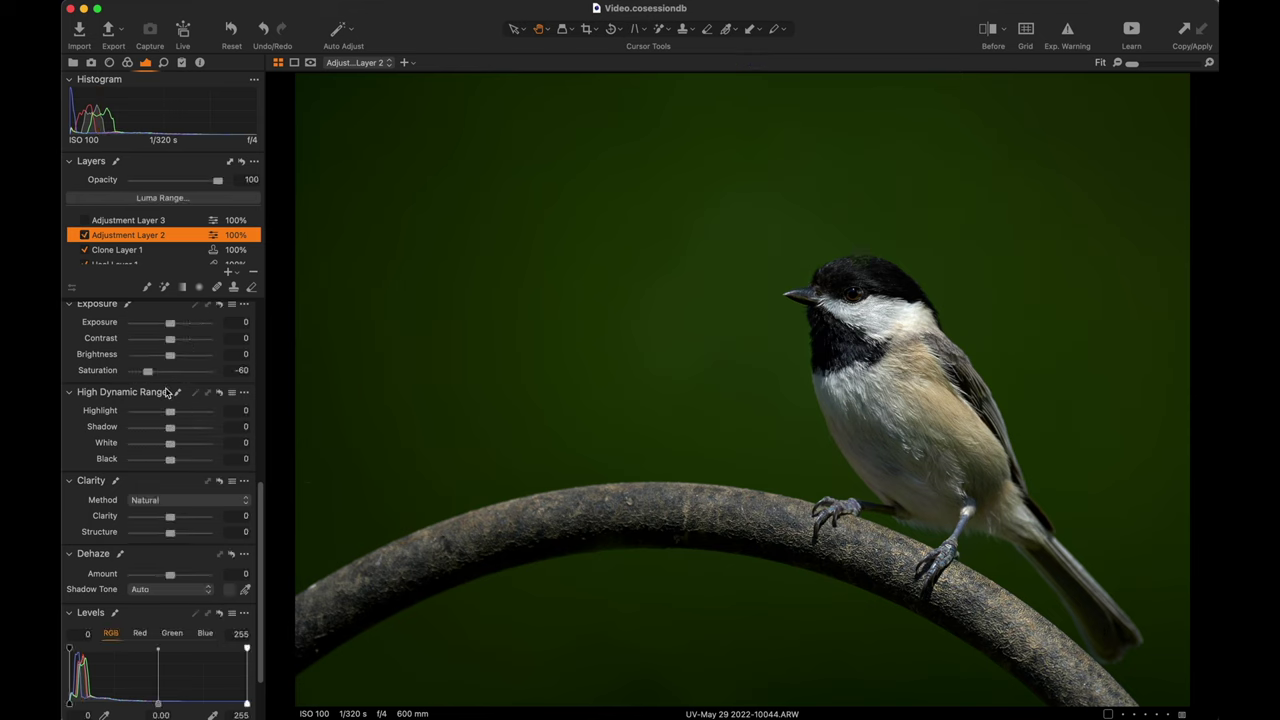
- Zoom in on the desaturated belly feathers and back out, then enable and select Adjustment Layer 3
{"action": "scroll", "coordinate": [165, 390], "scroll_direction": "up", "scroll_amount": 3}
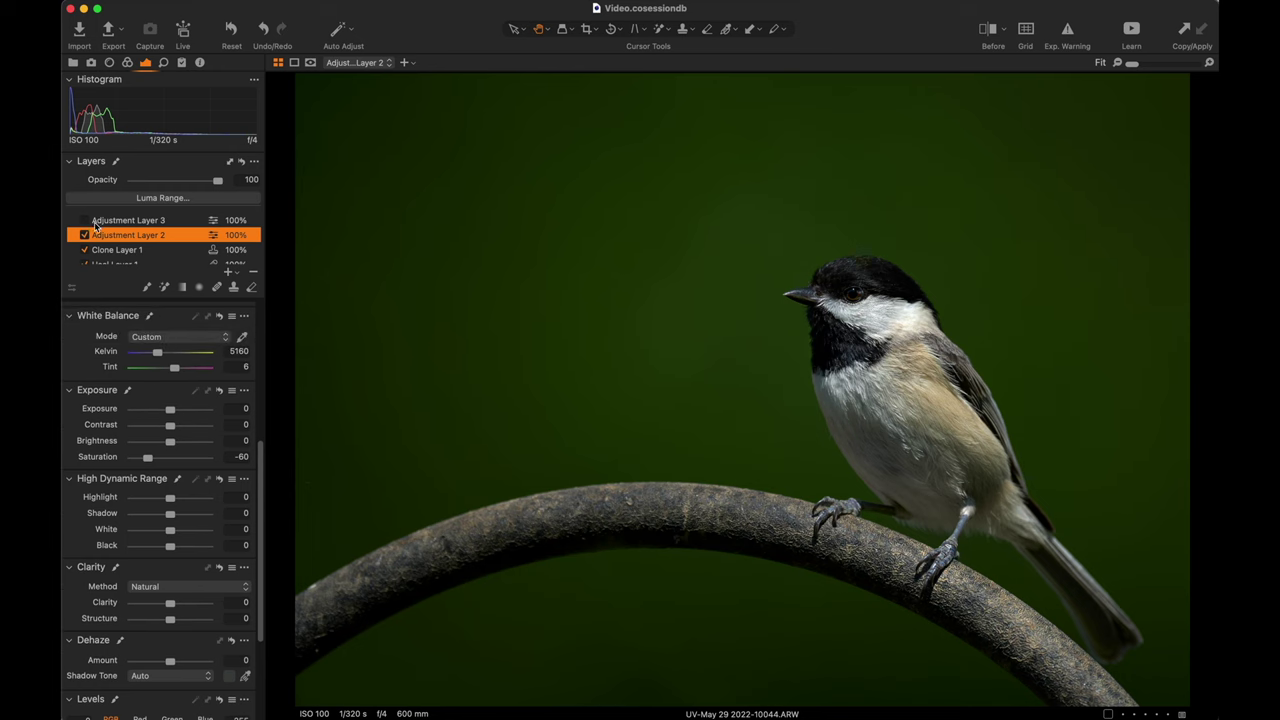
{"action": "left_click", "coordinate": [970, 492]}
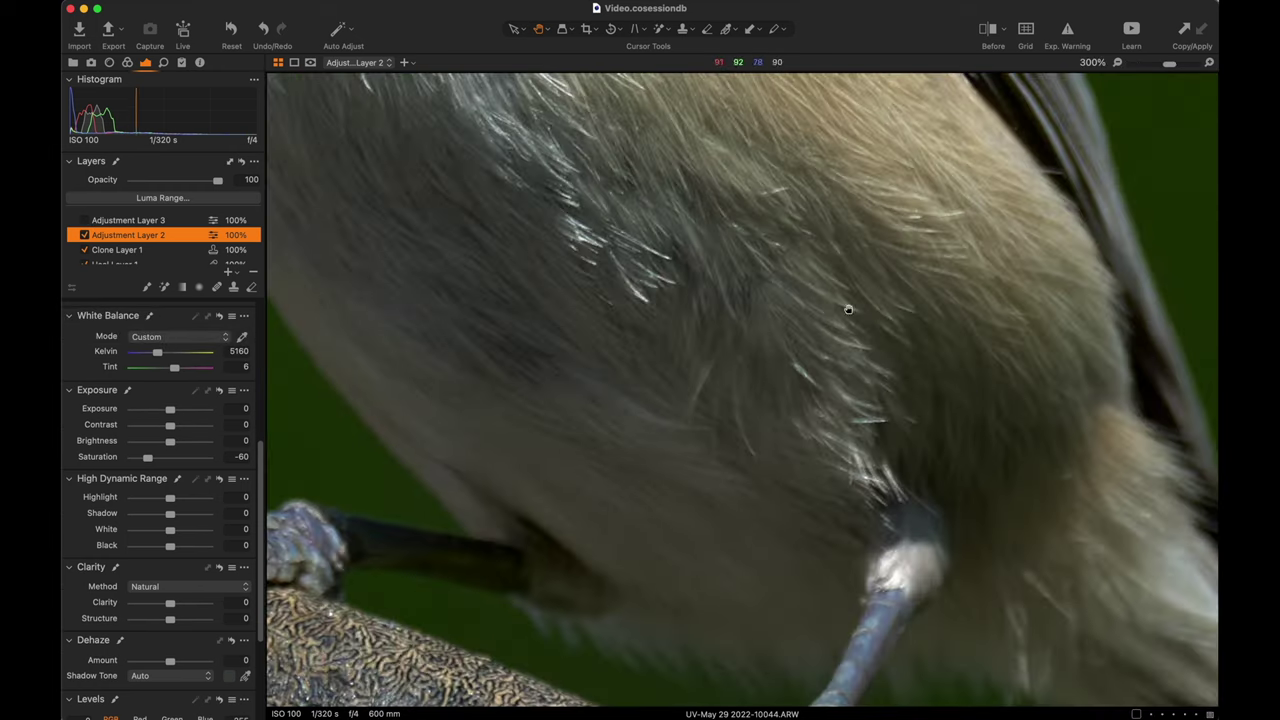
{"action": "left_click", "coordinate": [937, 402]}
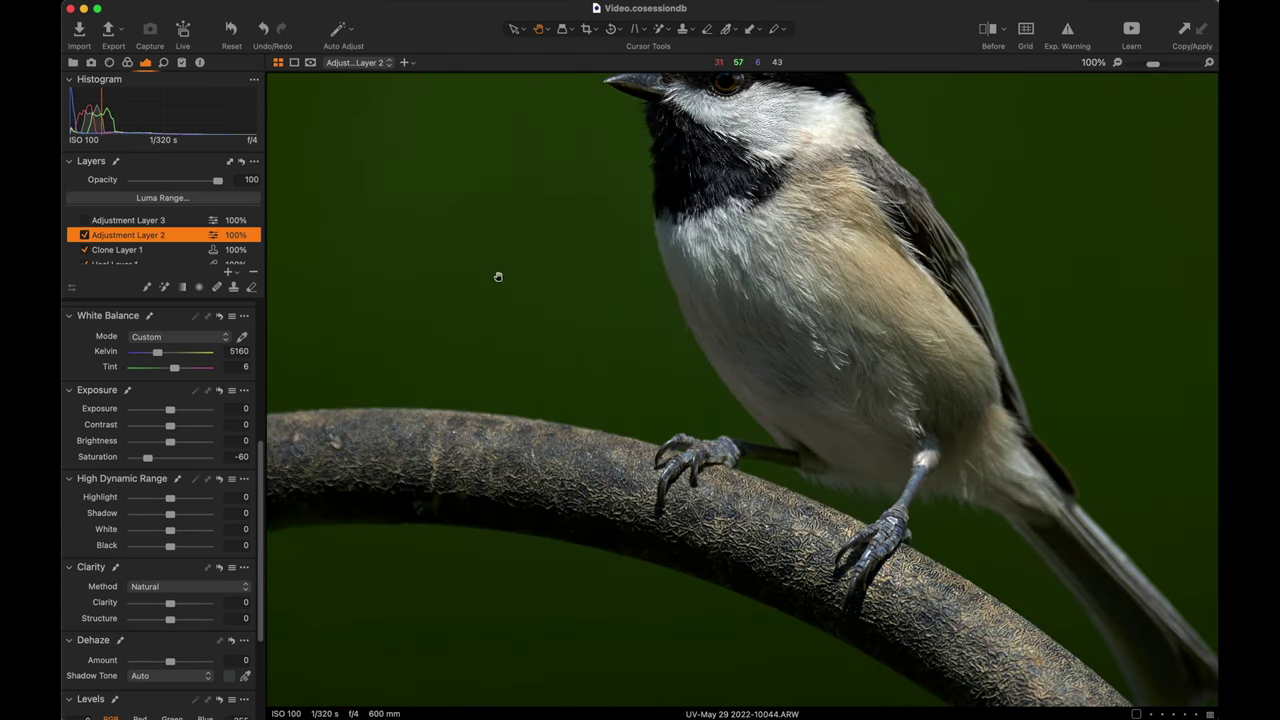
{"action": "left_click", "coordinate": [84, 220]}
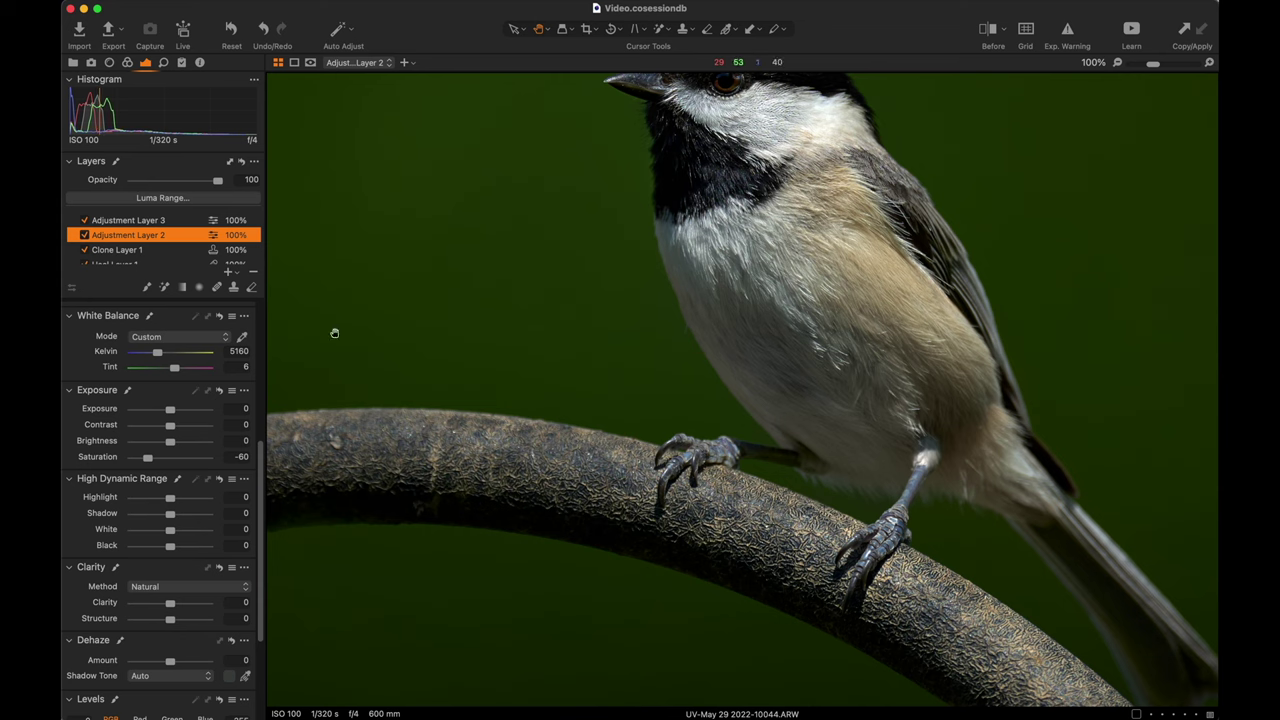
{"action": "left_click", "coordinate": [148, 220]}
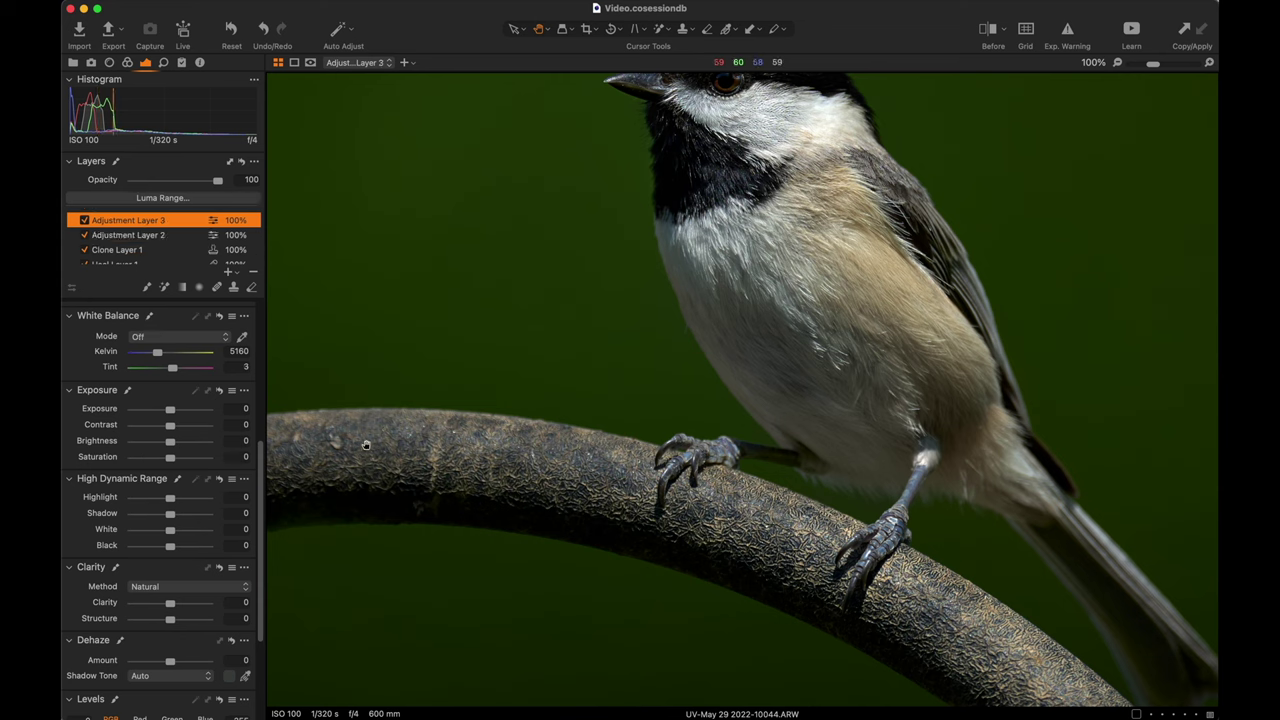
- Preview Adjustment Layer 3's flank mask and compare its Advanced colour range (Hue -30, Saturation 24, Lightness 6.5) off and on
{"action": "key", "text": "m"}
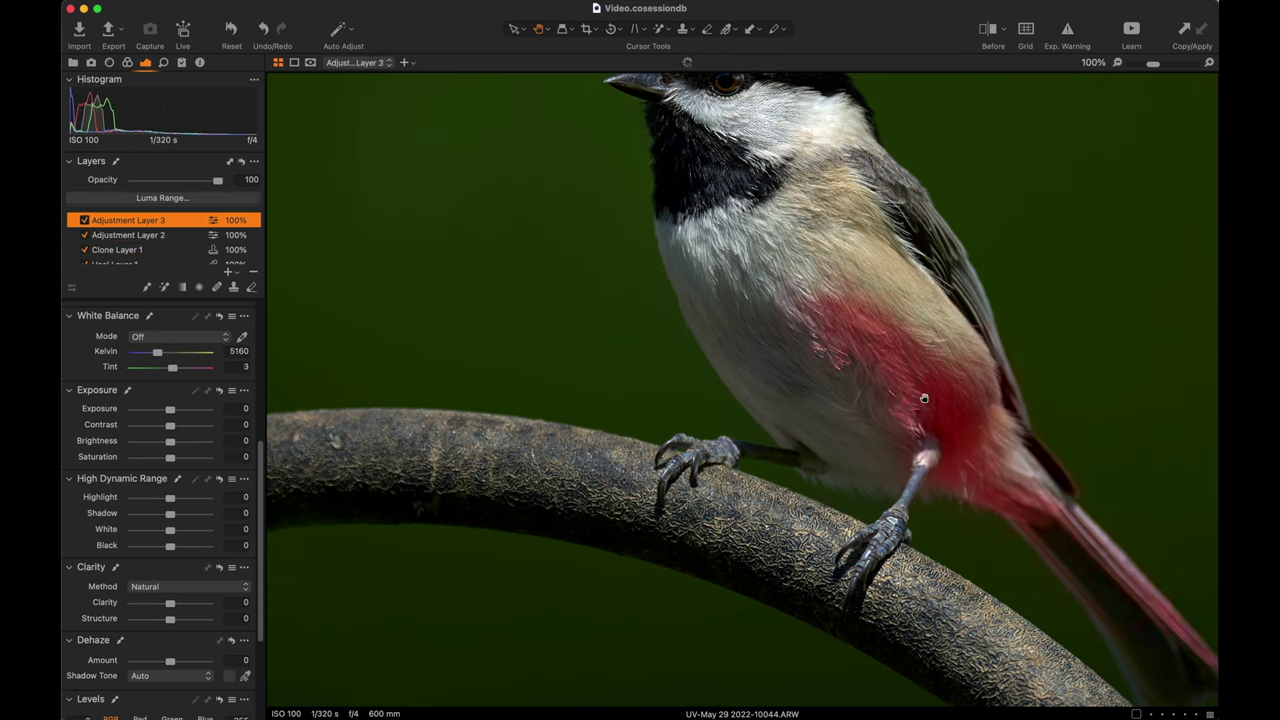
{"action": "key", "text": "m"}
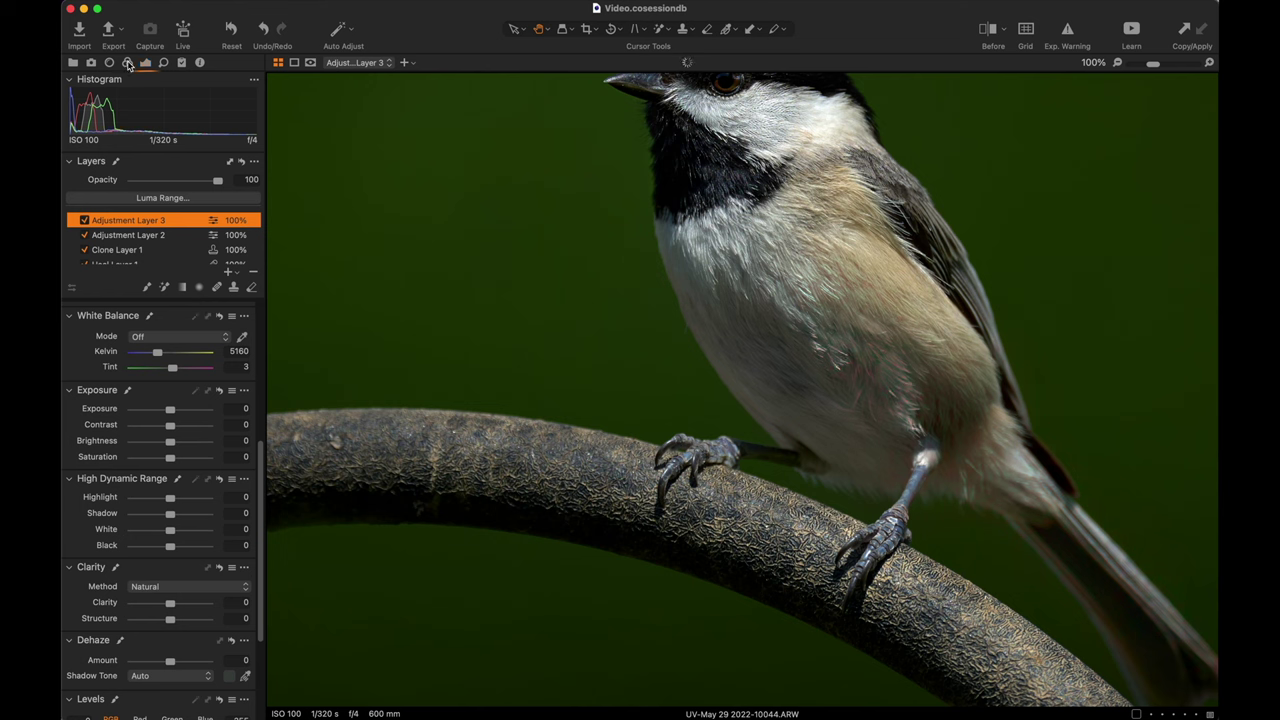
{"action": "left_click", "coordinate": [127, 62]}
{"action": "scroll", "coordinate": [172, 560], "scroll_direction": "down", "scroll_amount": 3}
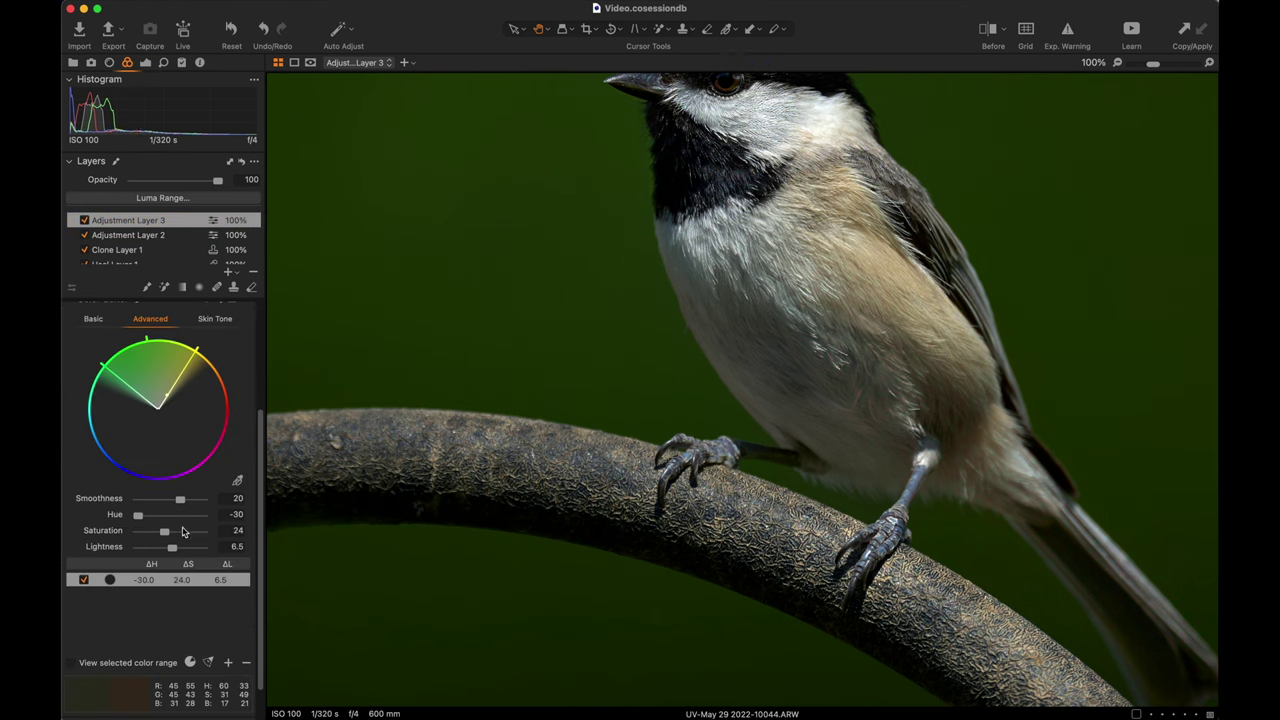
{"action": "left_click", "coordinate": [84, 580]}
{"action": "left_click", "coordinate": [84, 580]}
{"action": "key", "text": "super+minus"}
{"action": "key", "text": "super+0"}
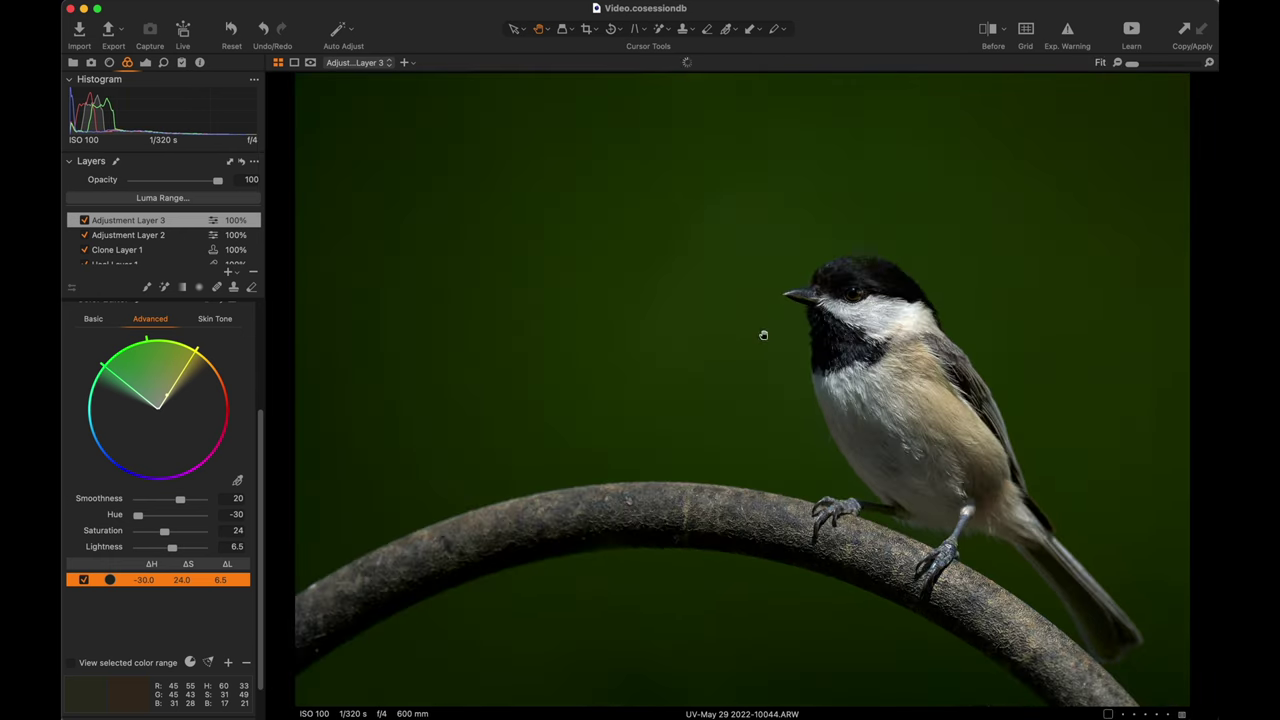